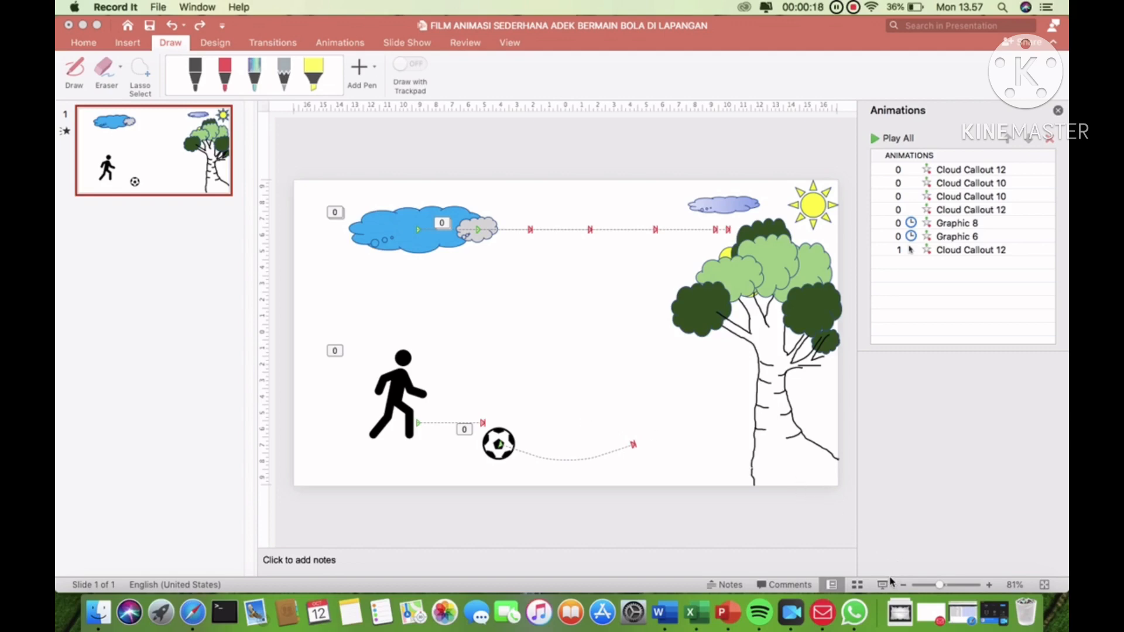
Step: Play slide 1 as a slide show to preview the finished animation, and end the show
left_click(883, 590)
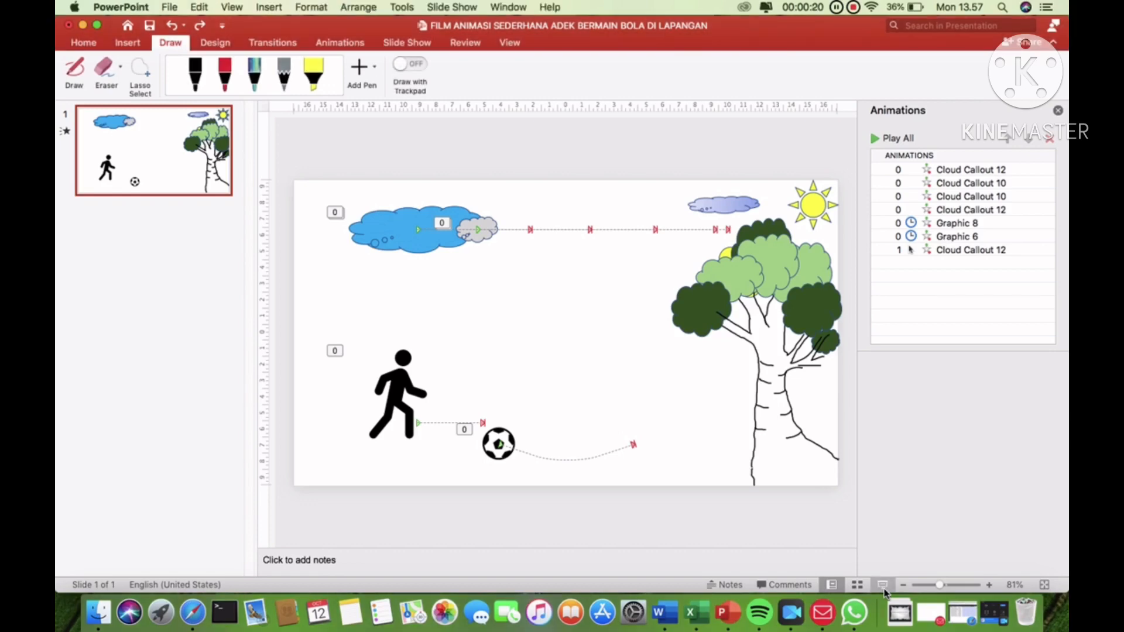
left_click(880, 587)
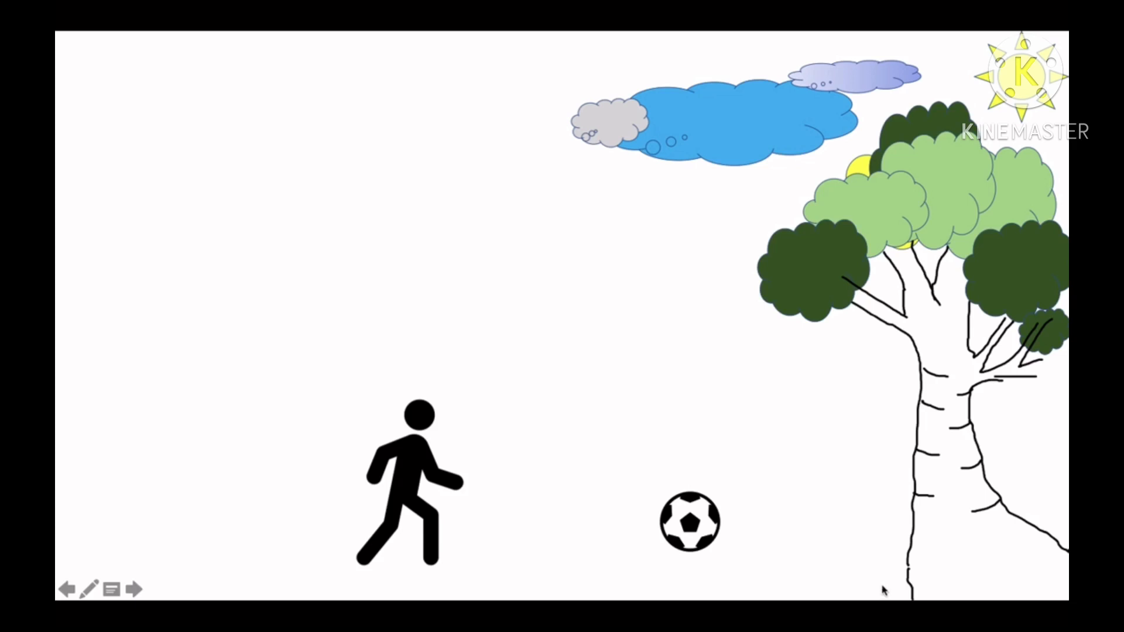
right_click(887, 595)
left_click(924, 618)
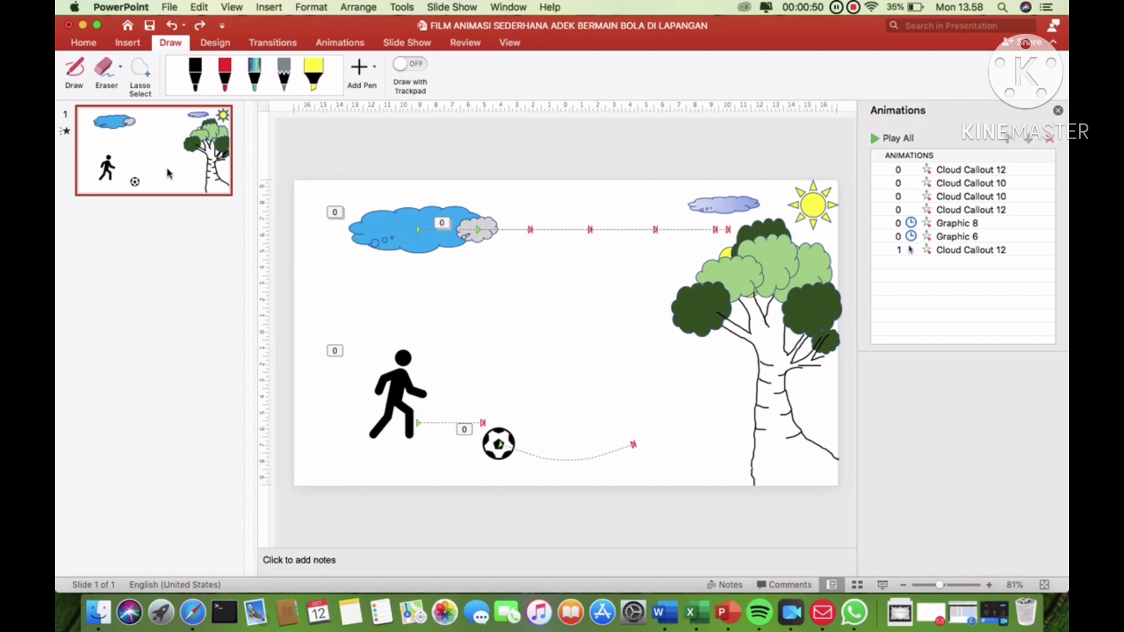
Step: Add a new slide after slide 1 and turn off freehand drawing
key("Return")
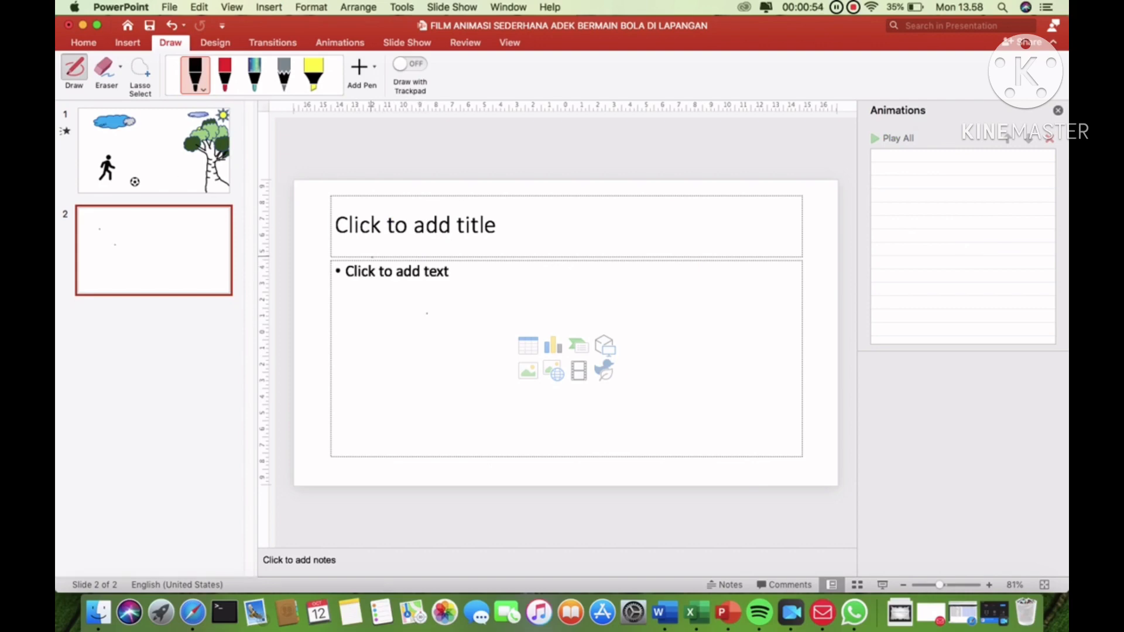
left_click(84, 43)
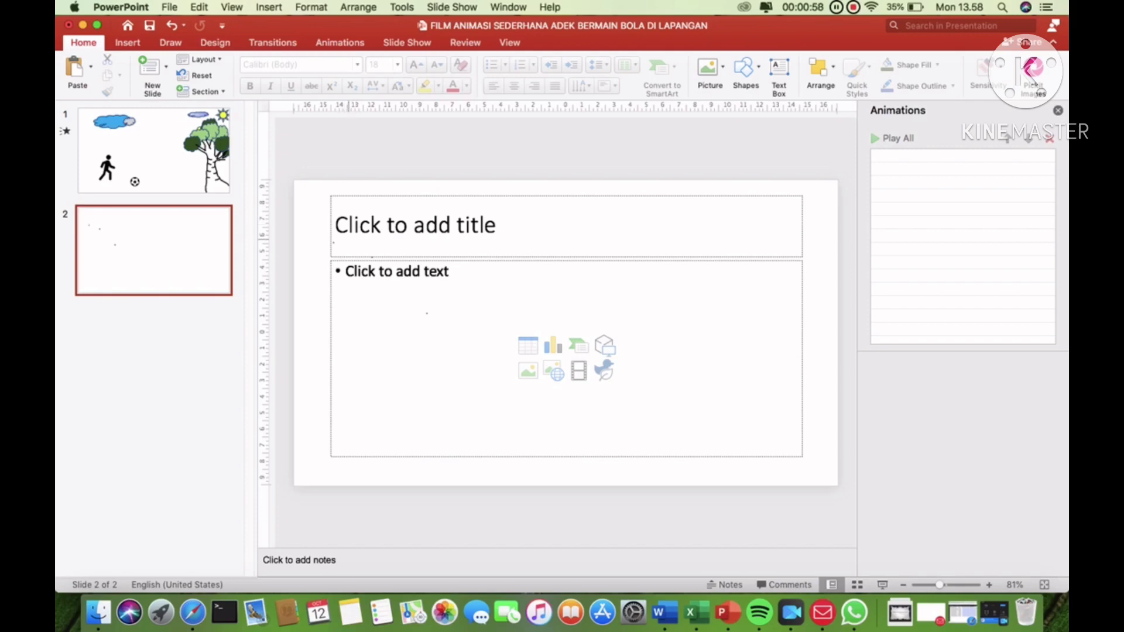
left_click(170, 43)
left_click(74, 68)
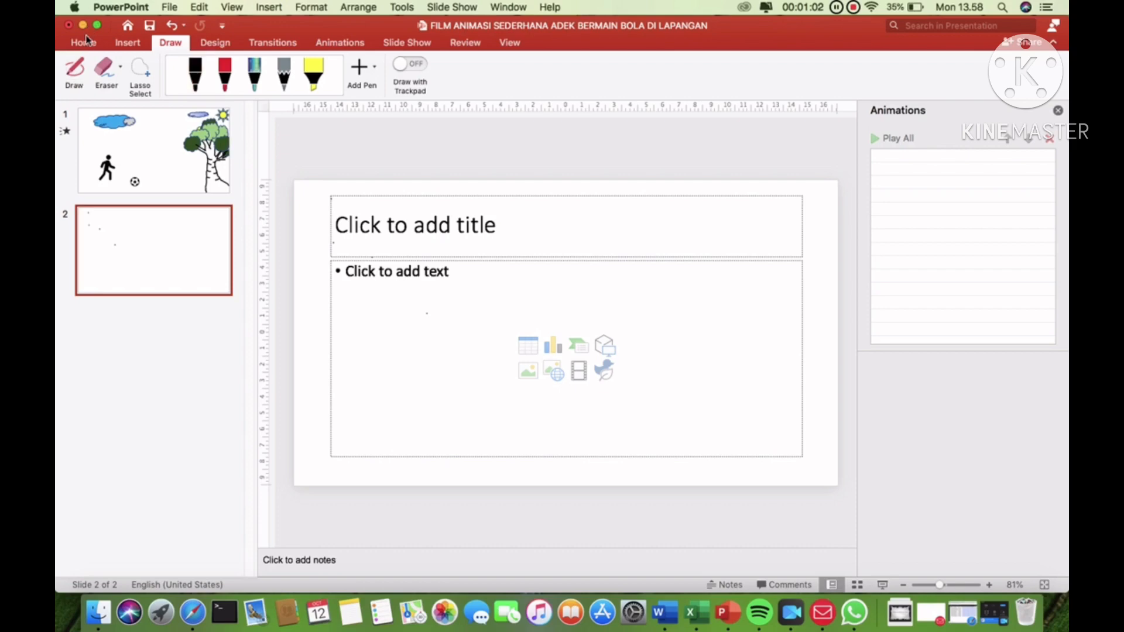
Step: Delete the title and content placeholders from the new slide 2
left_click(87, 43)
left_click(339, 209)
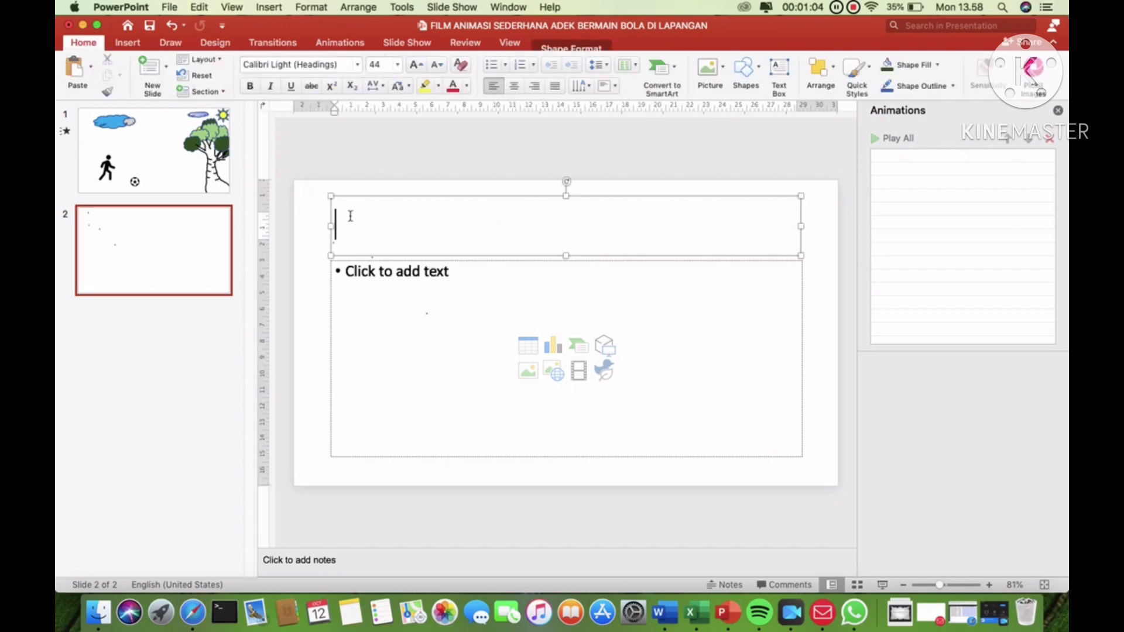
left_click(347, 197)
key("BackSpace")
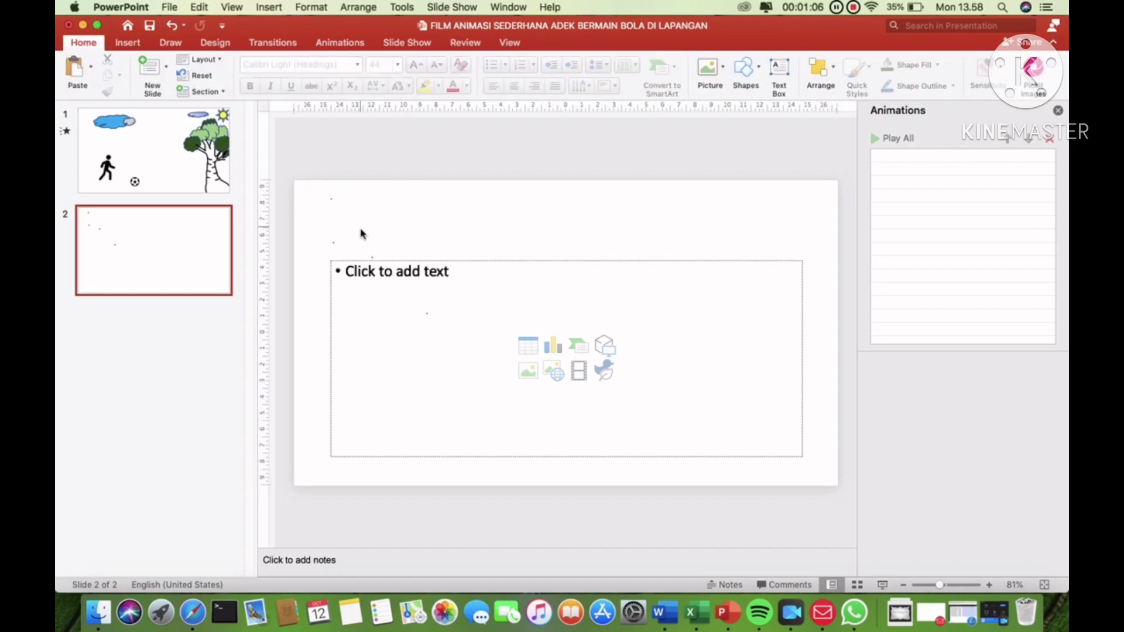
left_click(350, 263)
left_click(355, 262)
key("BackSpace")
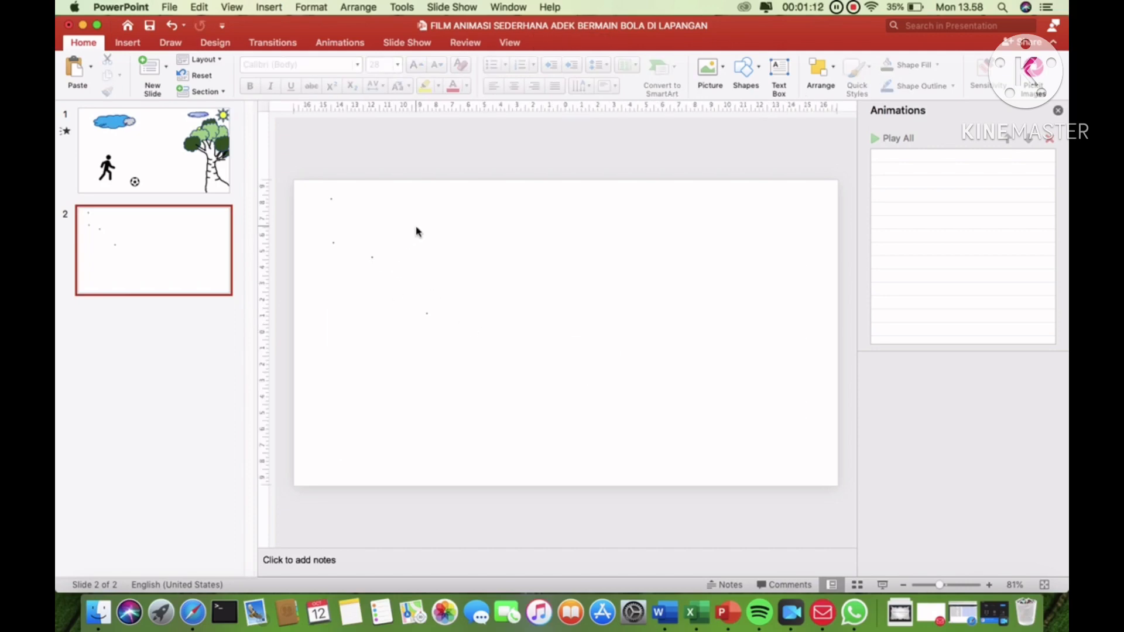
Step: Draw a Cloud shape about 6 cm wide and 2.5 cm high near the slide's upper-left corner
left_click(140, 44)
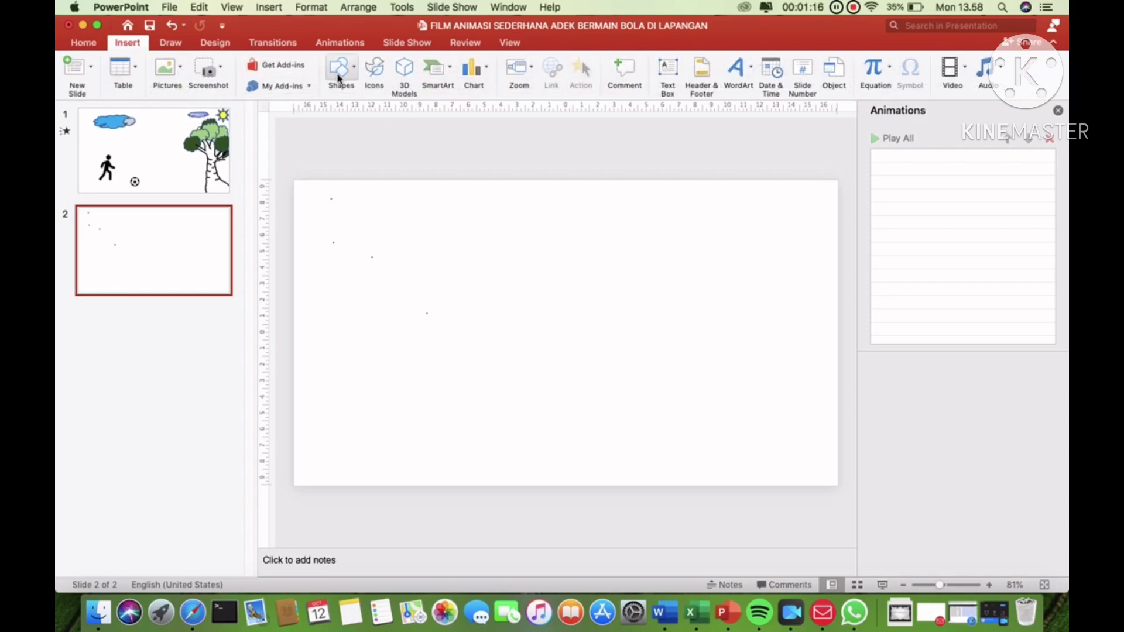
left_click(338, 78)
left_click(335, 112)
left_click(351, 76)
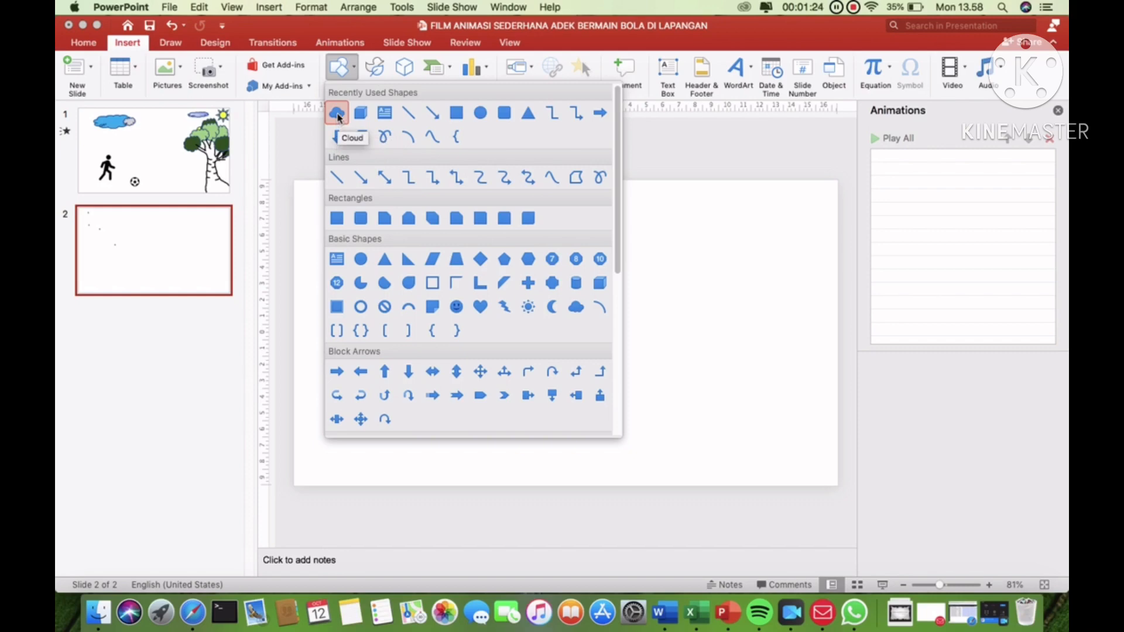
left_click(337, 117)
left_click_drag(349, 212, 406, 248)
left_click(349, 82)
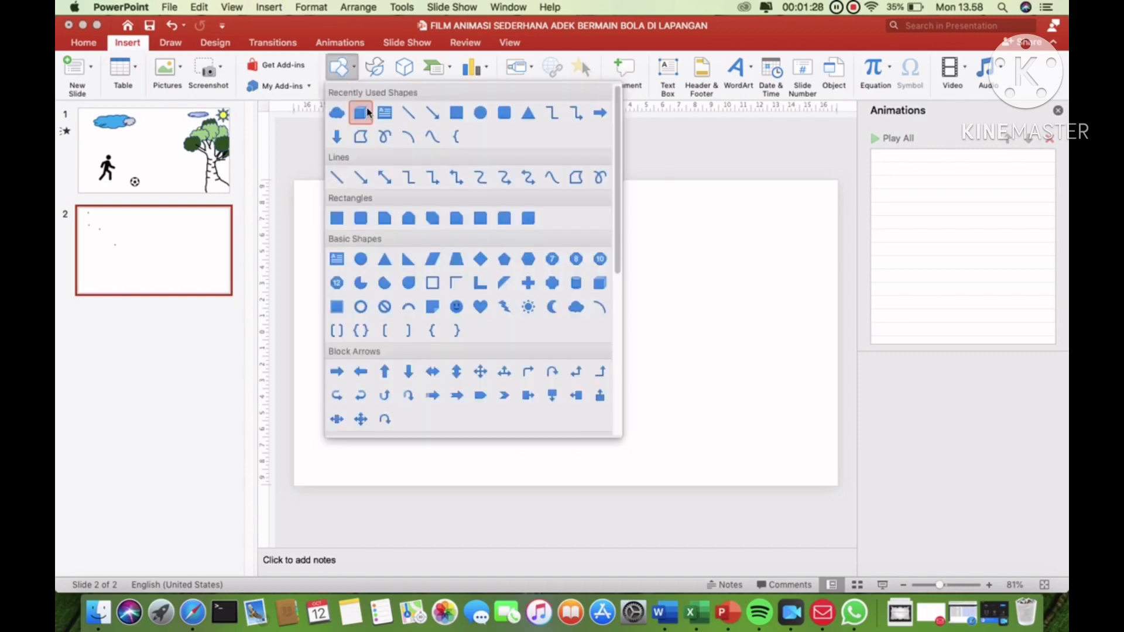
left_click(338, 114)
left_click_drag(340, 217, 436, 257)
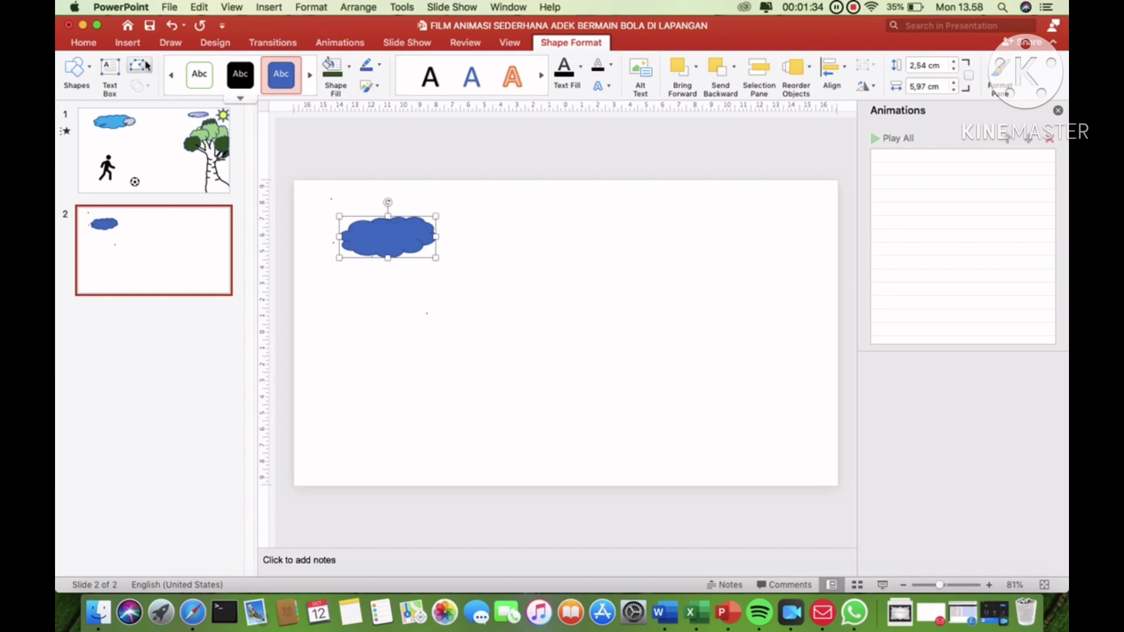
Step: Draw a second, smaller Cloud shape overlapping the right end of the first cloud
left_click(85, 44)
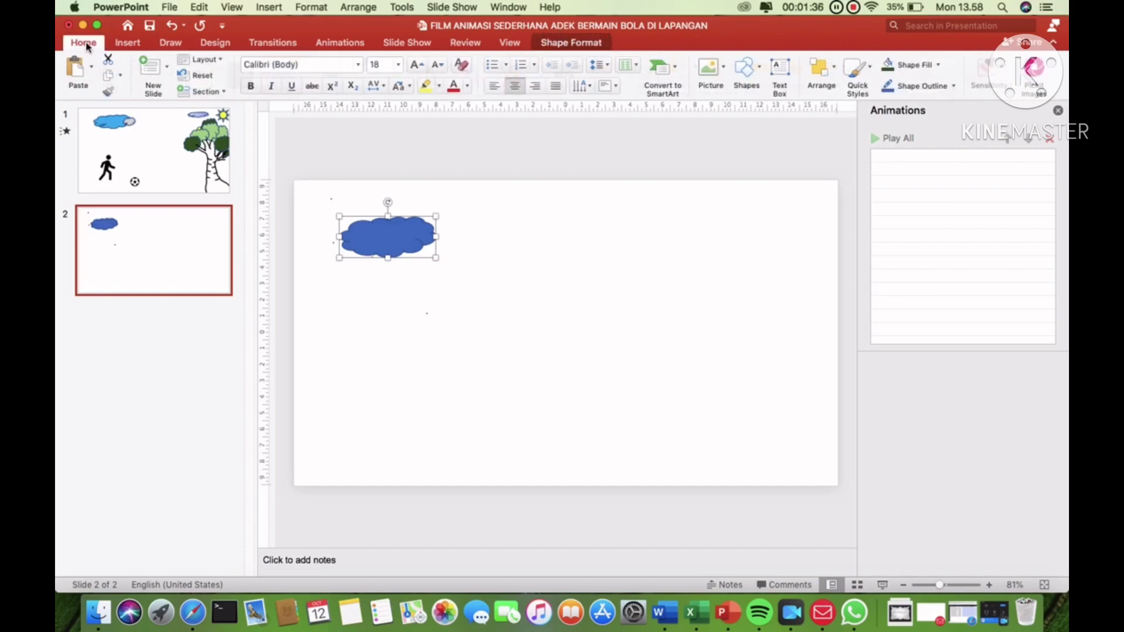
left_click(134, 45)
left_click(339, 67)
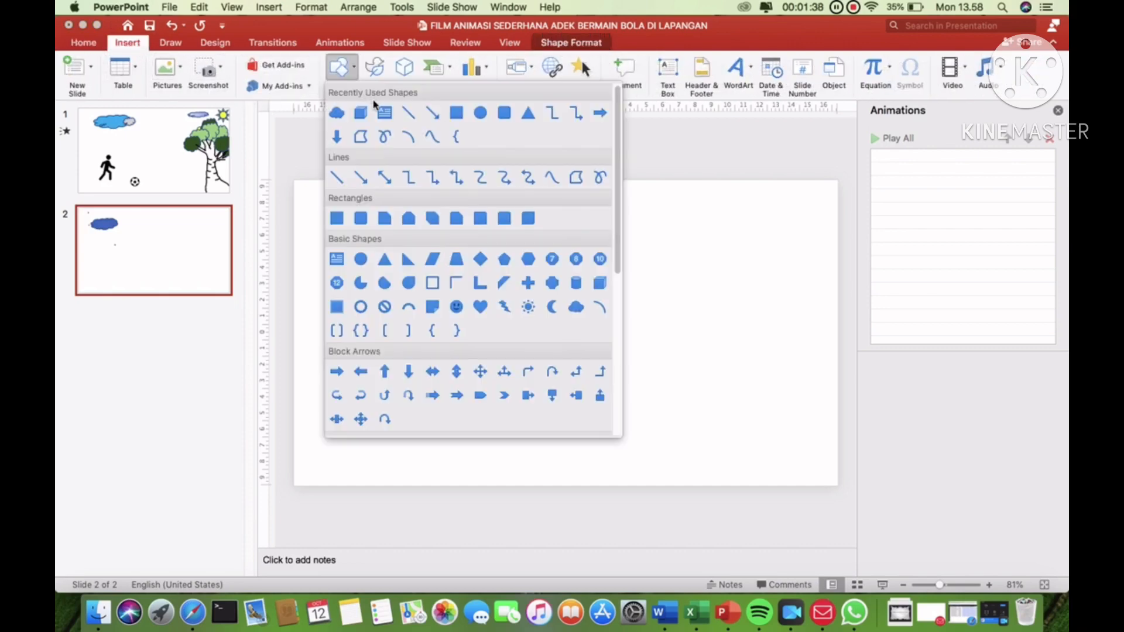
left_click(338, 121)
mouse_move(414, 234)
left_mouse_down()
mouse_move(447, 263)
mouse_move(475, 267)
mouse_move(425, 242)
left_mouse_up()
Step: Fill the larger cloud with the lightest blue theme color
left_click(377, 236)
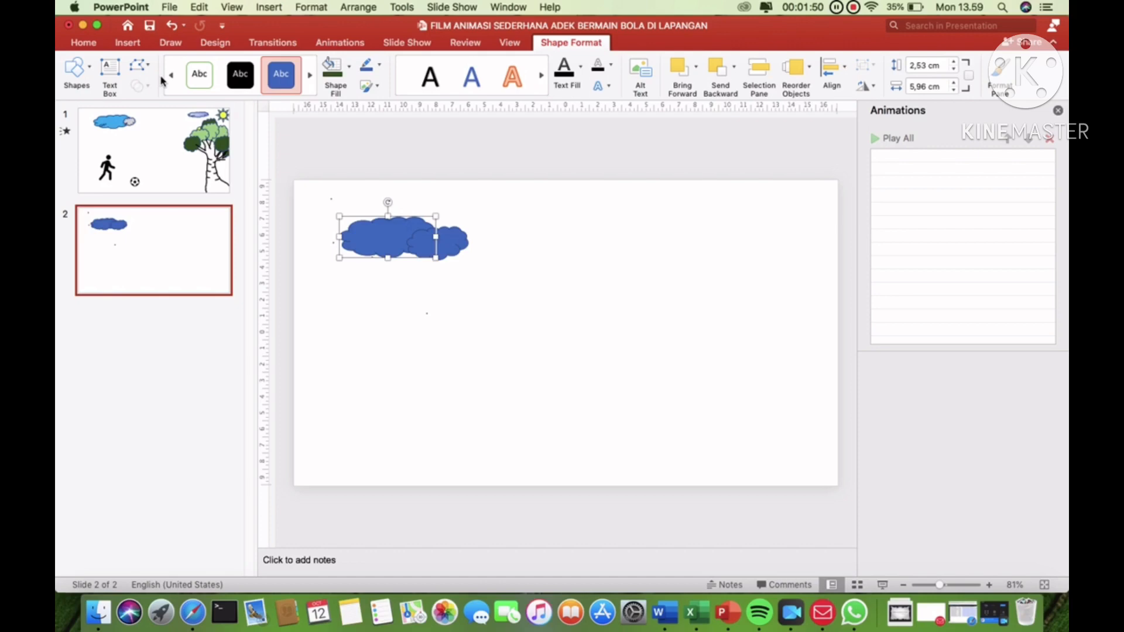
left_click(350, 69)
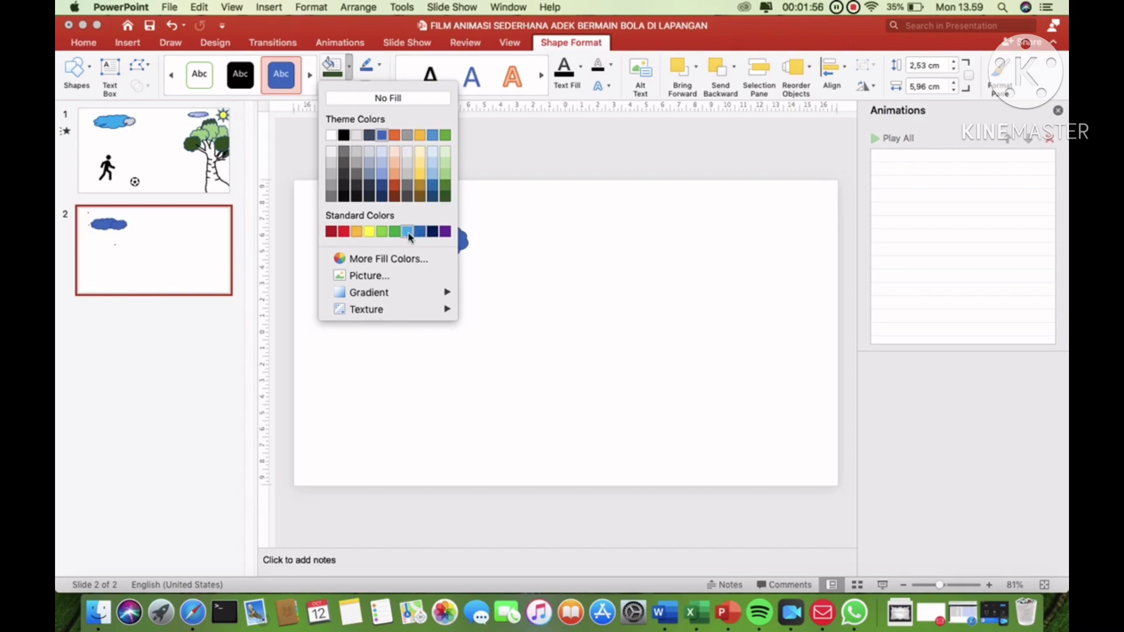
left_click(433, 155)
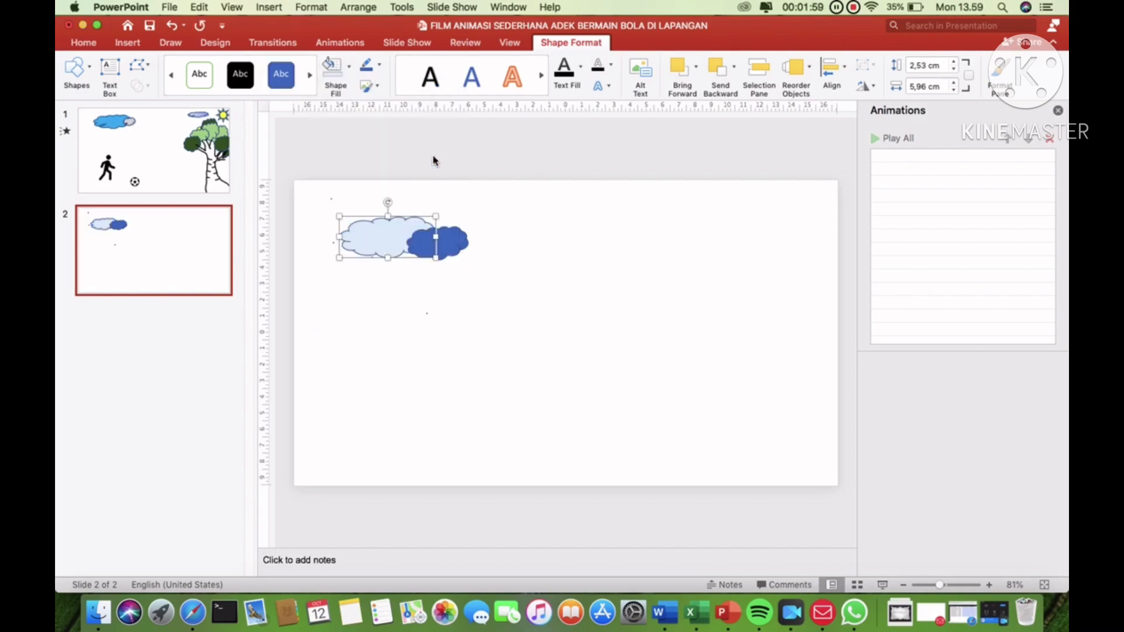
left_click(454, 242)
left_click(504, 251)
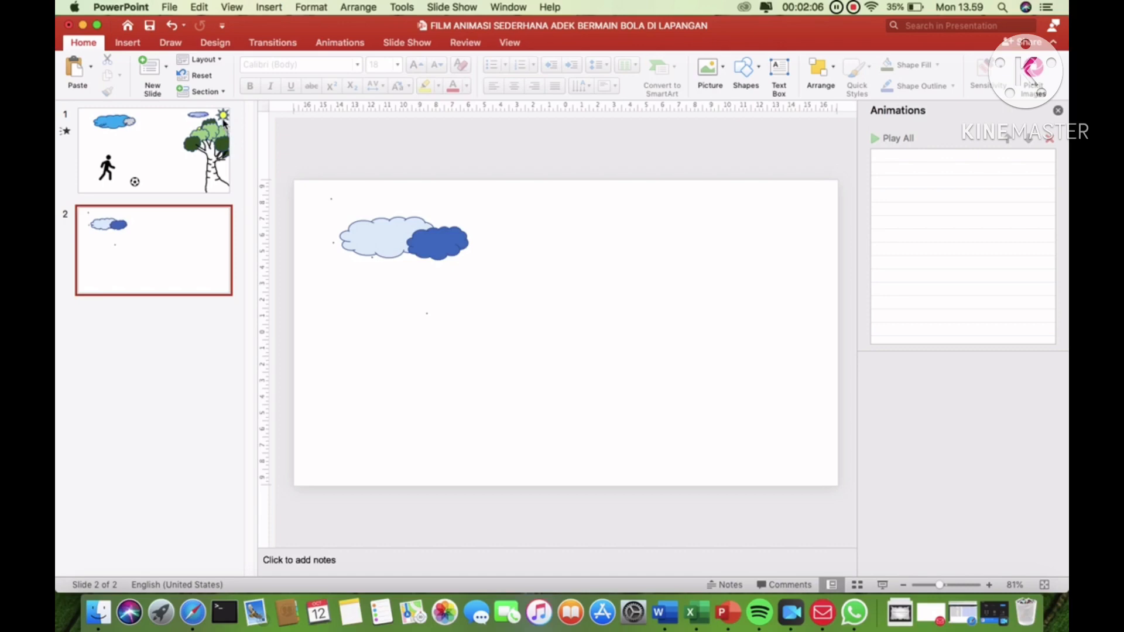
Step: Draw a Sun shape about 3.2 cm across in the slide's upper-right corner and fill it with light gold
left_click(129, 43)
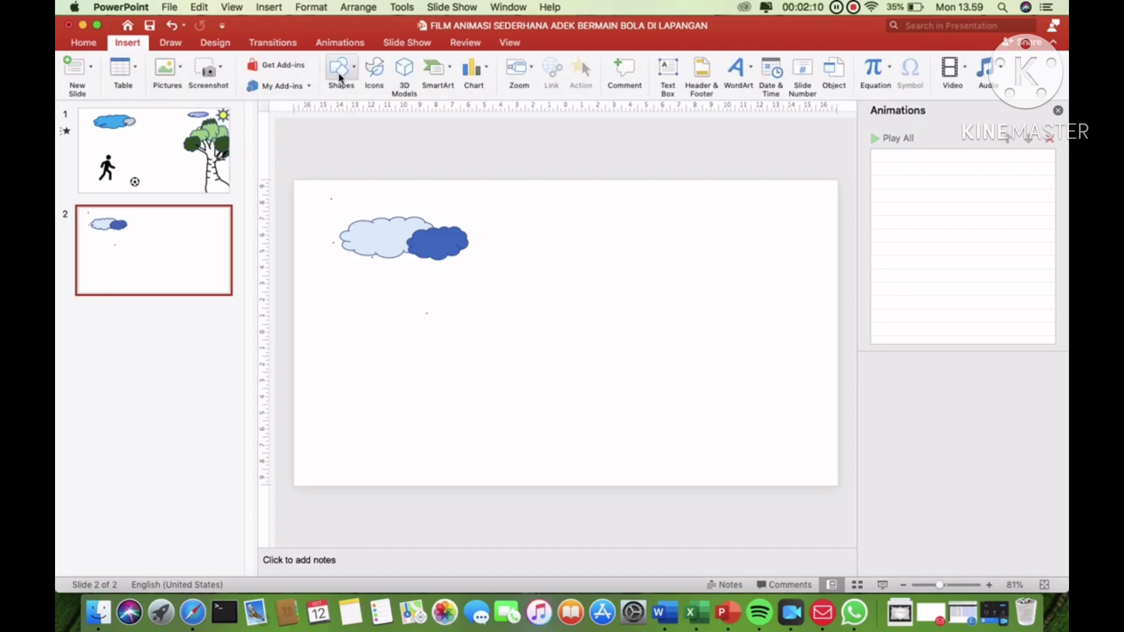
left_click(340, 73)
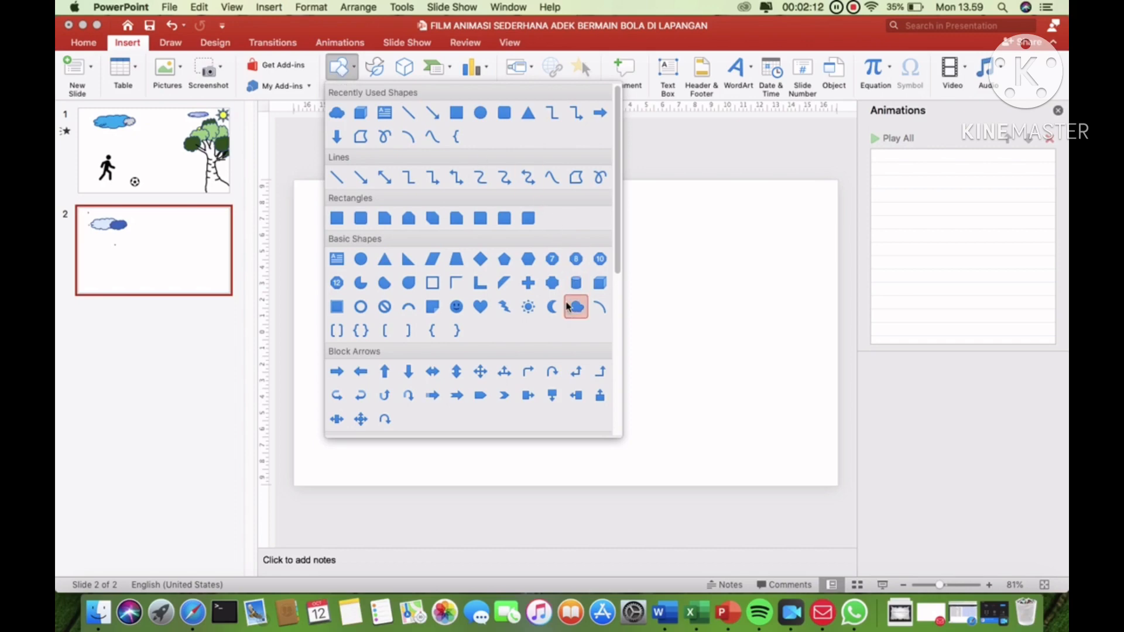
left_click(528, 310)
left_click_drag(780, 190, 833, 238)
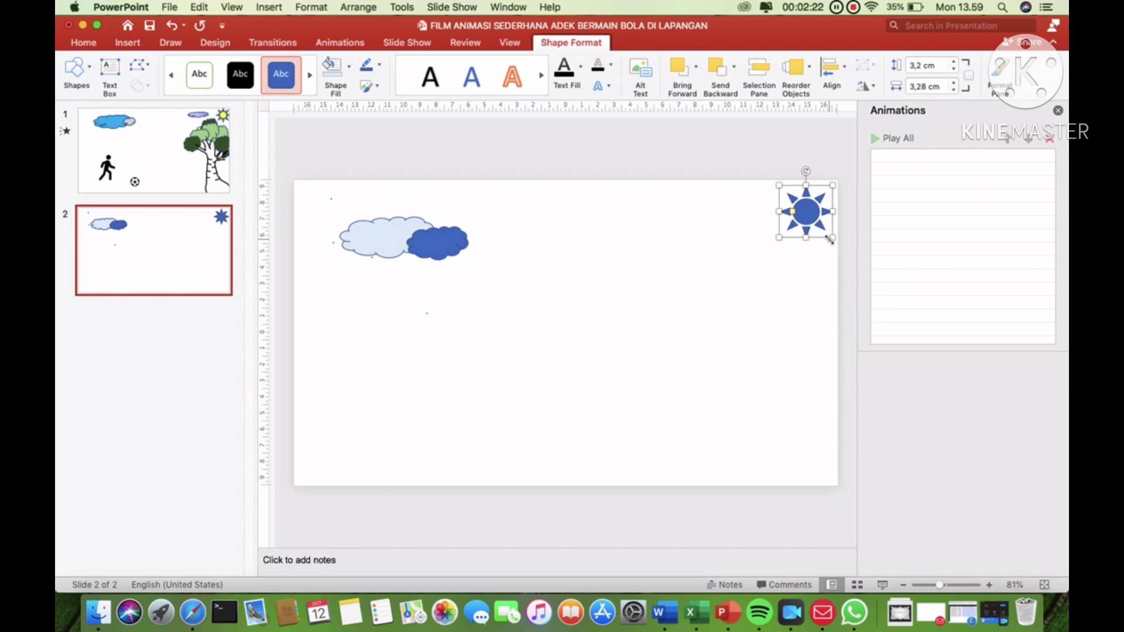
left_click(350, 72)
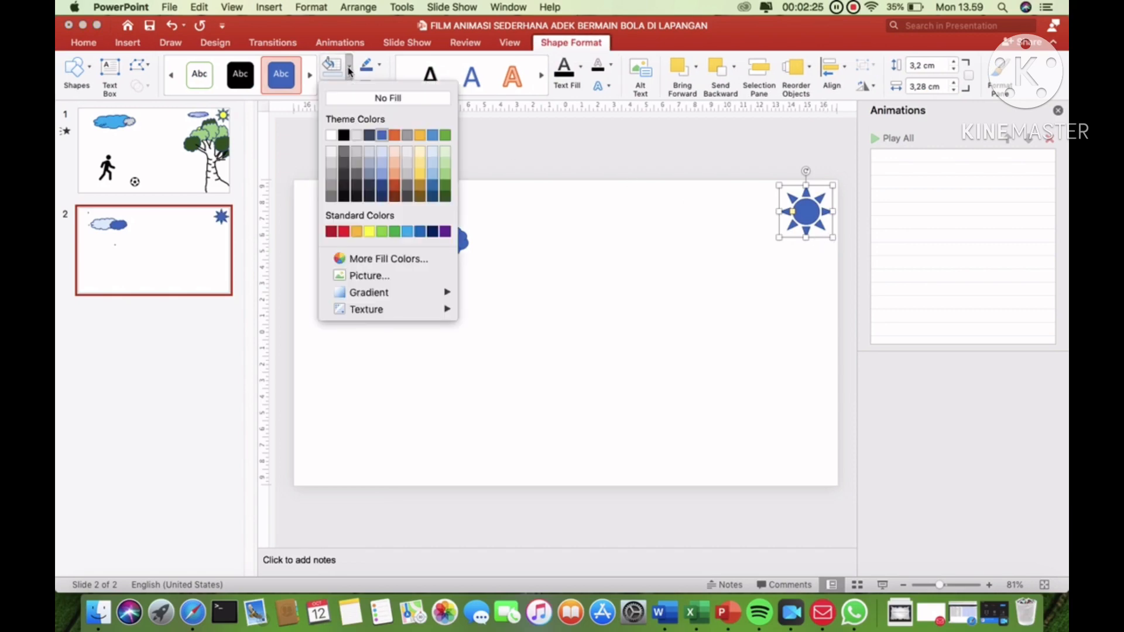
left_click(419, 170)
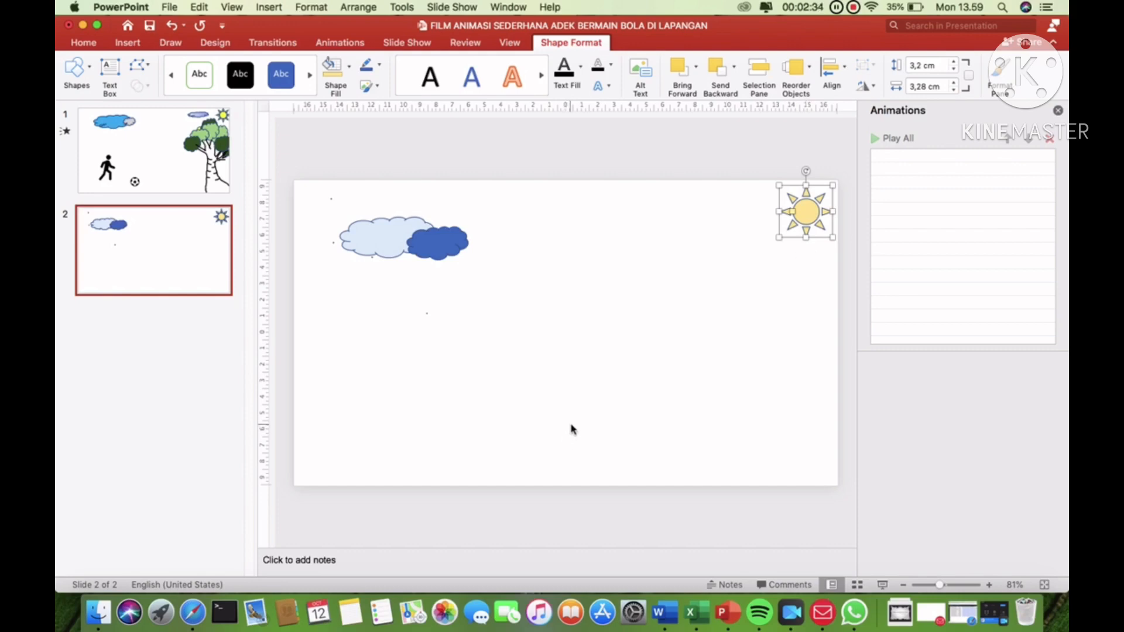
Step: Check the tree on slide 1, and draw a Cloud shape about 4.2 × 3.2 cm below the sun on slide 2
left_click(175, 168)
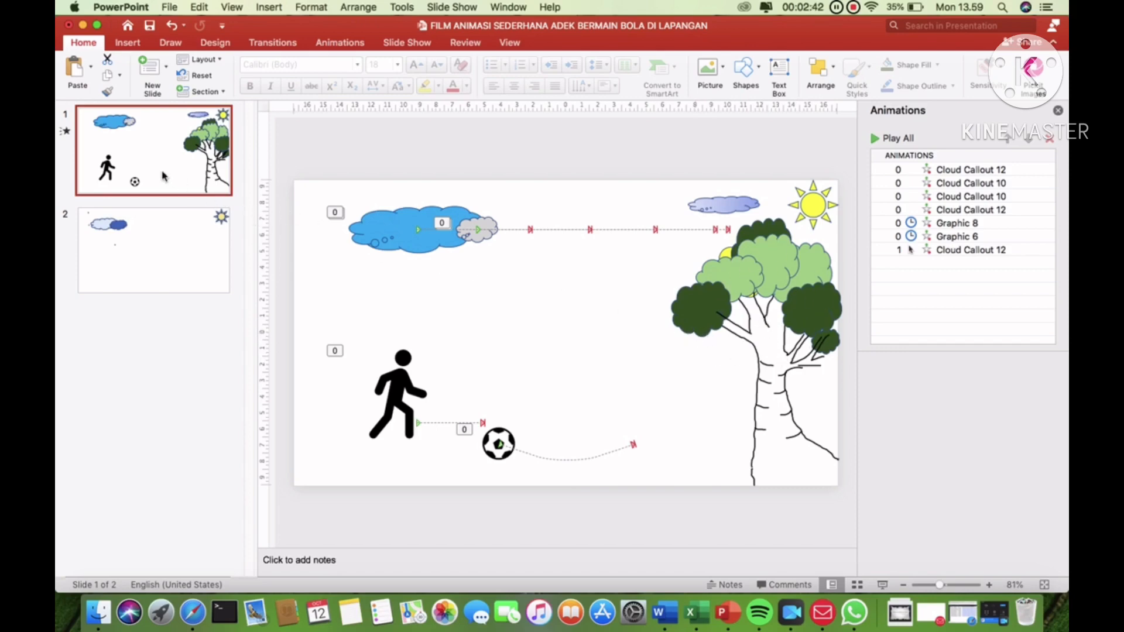
left_click(166, 243)
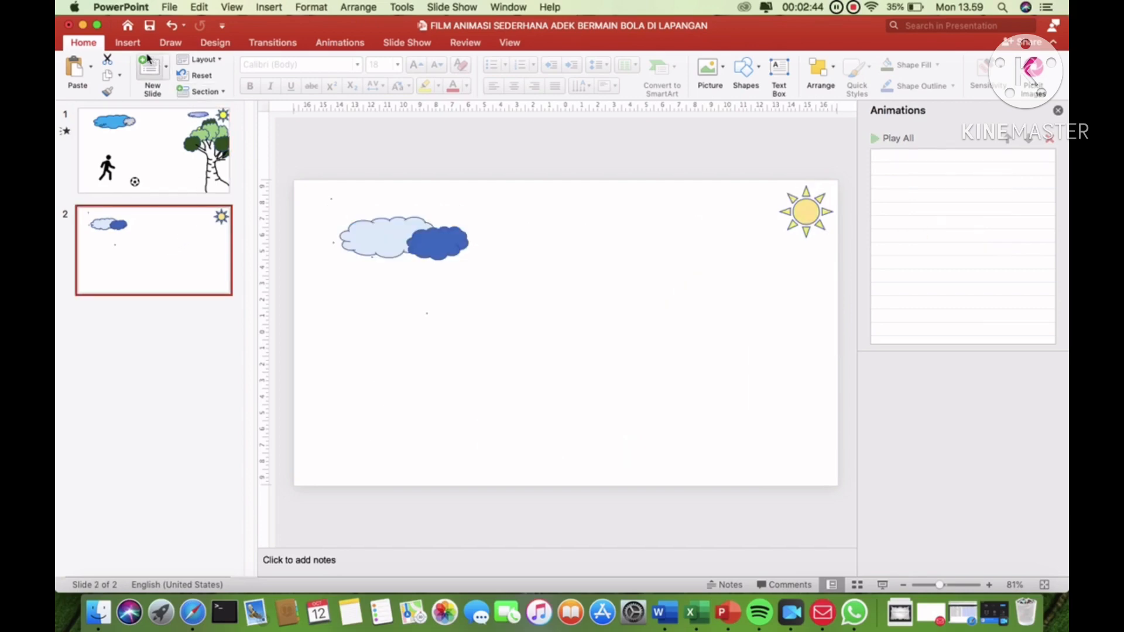
left_click(128, 43)
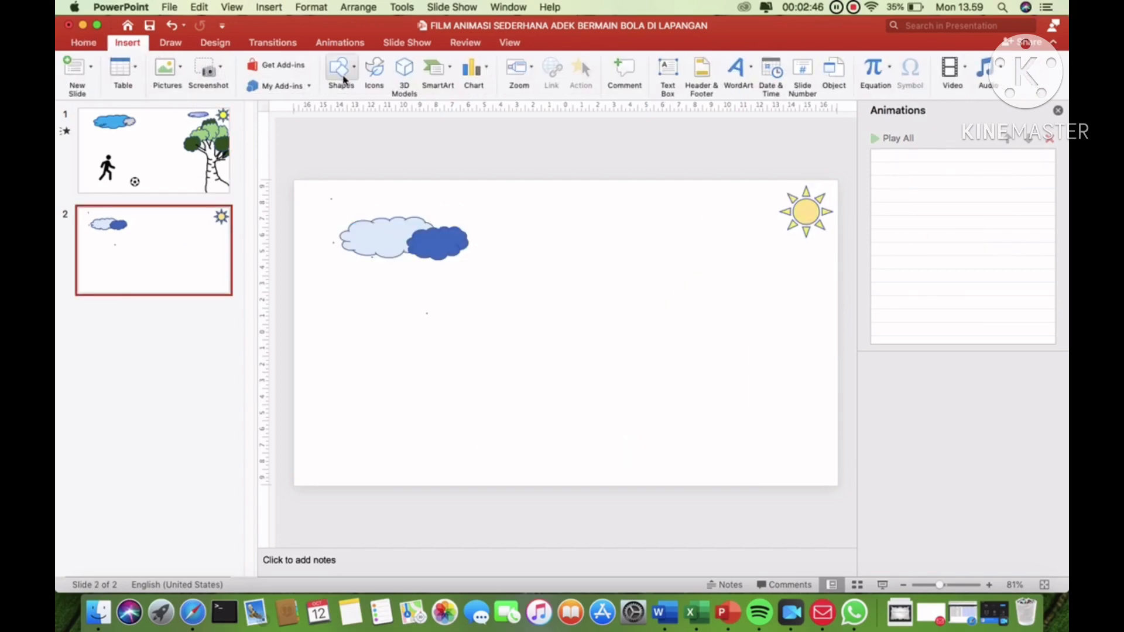
left_click(340, 67)
left_click(360, 113)
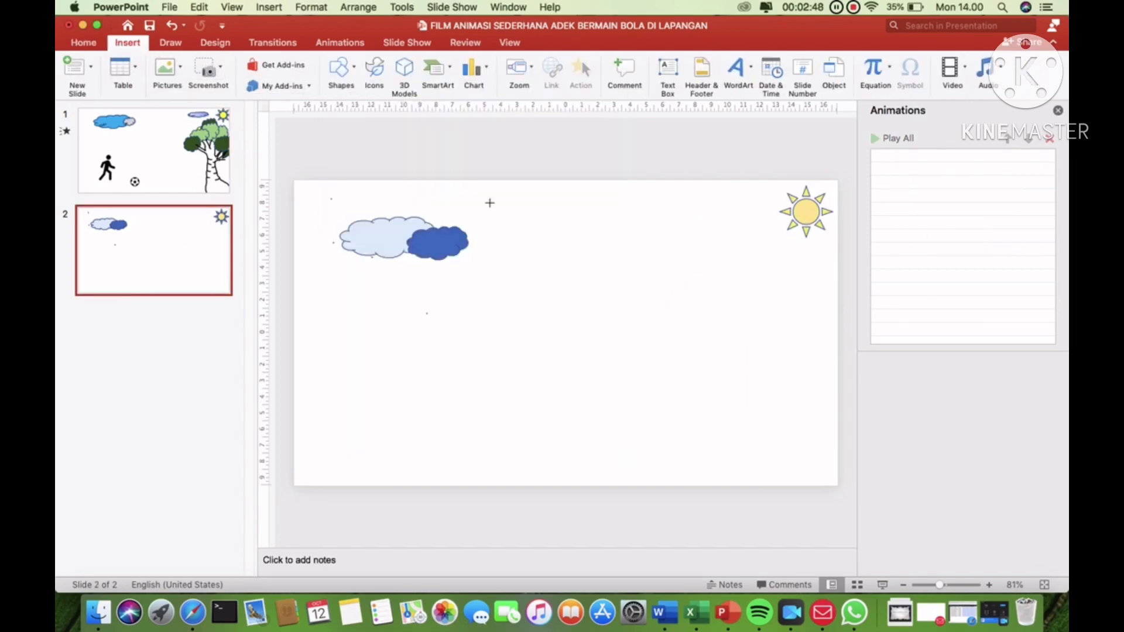
mouse_move(689, 288)
left_mouse_down()
mouse_move(758, 341)
mouse_move(742, 313)
left_mouse_up()
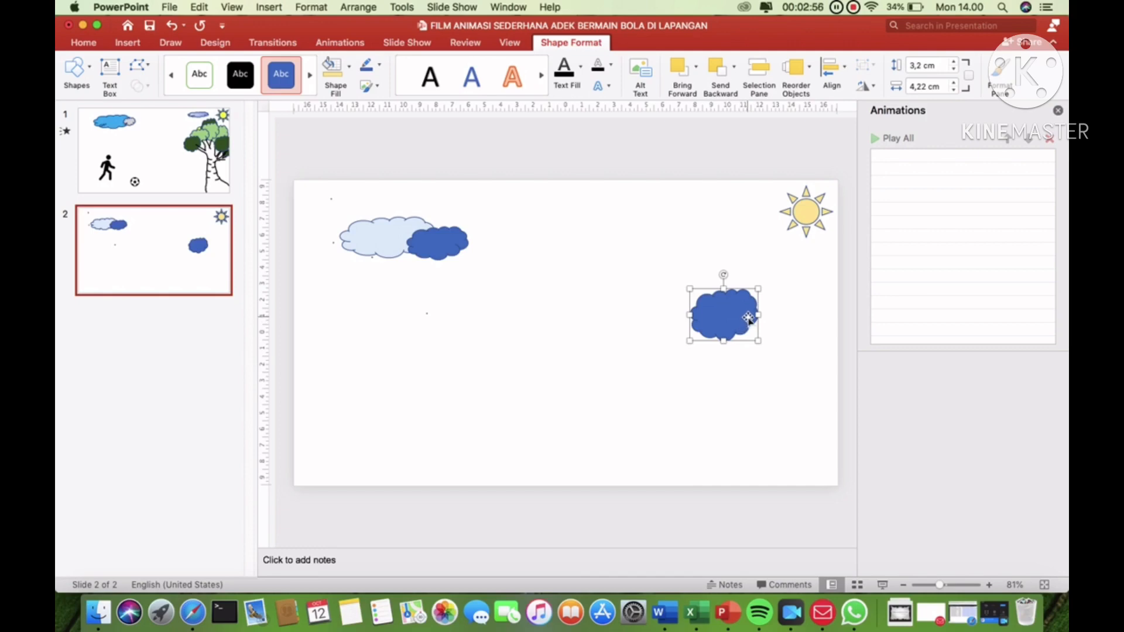
Step: Paste five copies of the foliage cloud, placing the first one slightly above and to the right of the original
left_click(792, 318)
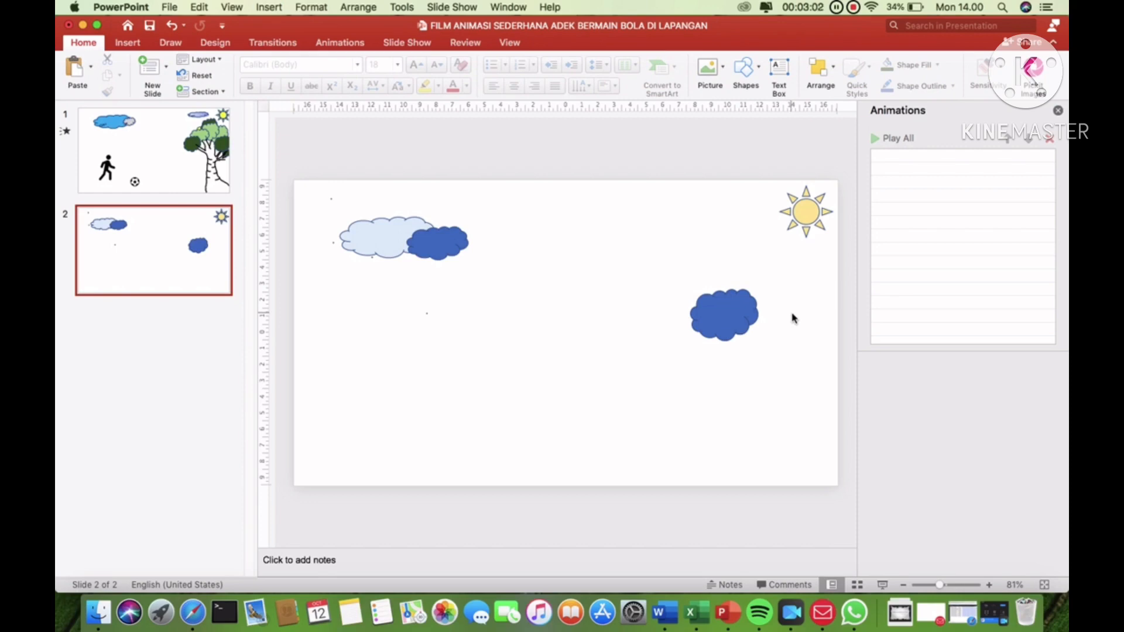
key("cmd+v")
left_click_drag(732, 316, 761, 294)
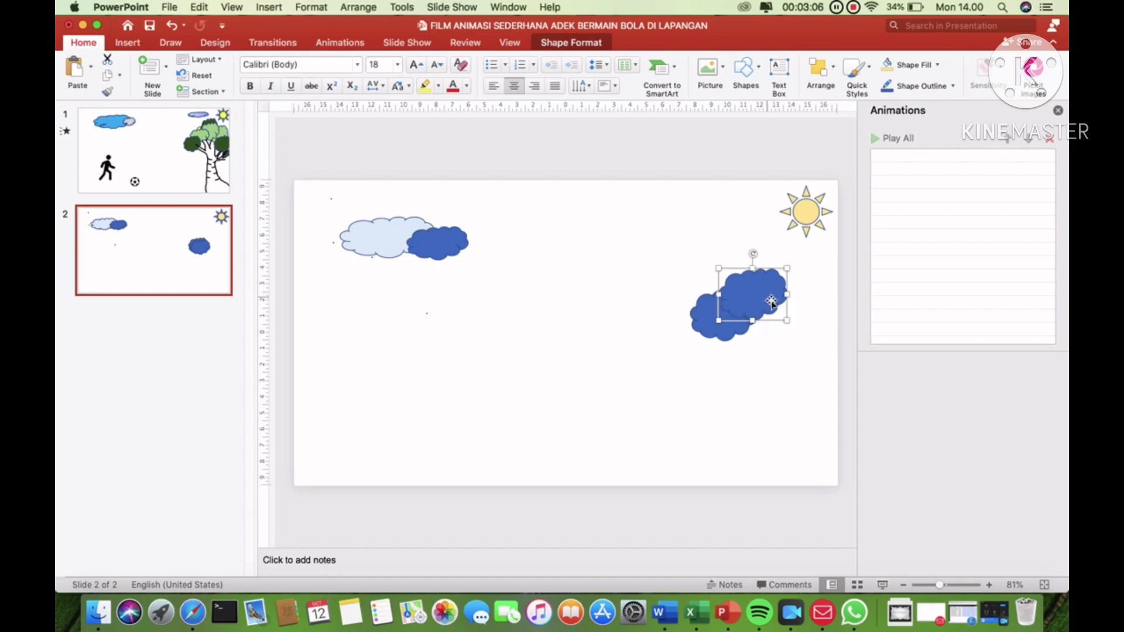
left_click(772, 347)
key("cmd+v")
left_click(776, 378)
key("super+v")
left_click(773, 388)
key("super+v")
left_click(773, 393)
key("super+v")
Step: Spread the overlapping cloud copies out into a rounded, bushy tree crown below the sun
left_click_drag(749, 323, 778, 384)
left_click_drag(757, 339, 803, 333)
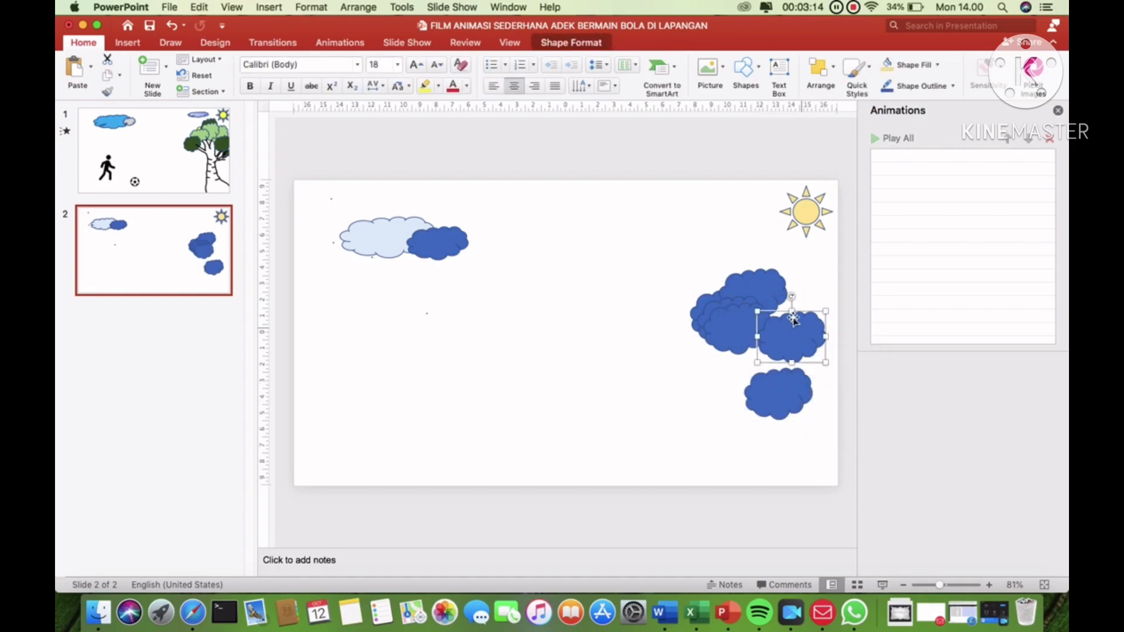
left_click_drag(769, 289, 778, 275)
left_click_drag(754, 322, 784, 306)
mouse_move(708, 303)
left_mouse_down()
mouse_move(691, 288)
mouse_move(708, 319)
left_mouse_up()
left_click_drag(802, 326, 811, 332)
Step: Move the lowest foliage cloud closer to the crown and shrink it toward the slide's right edge
left_click_drag(795, 384, 805, 363)
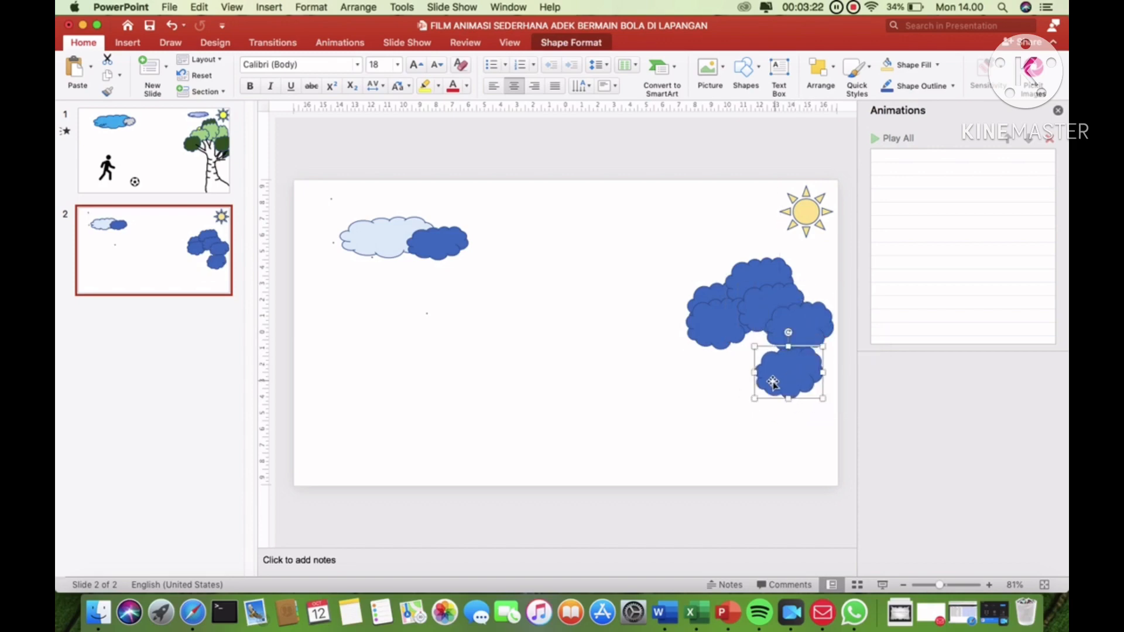
left_click_drag(755, 397, 811, 371)
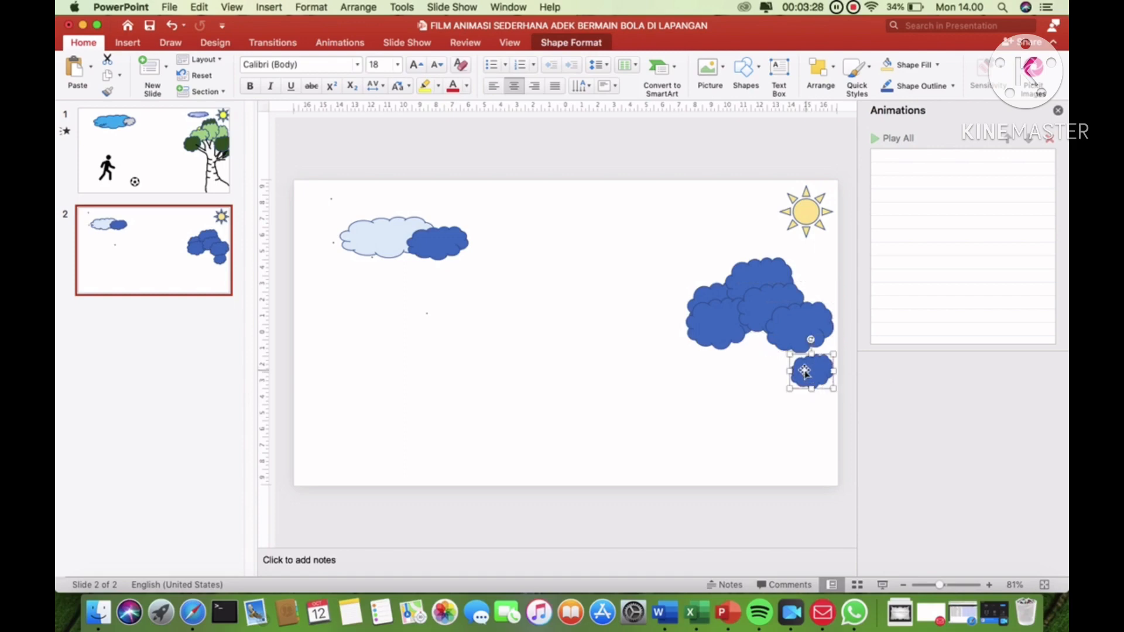
left_click(759, 302)
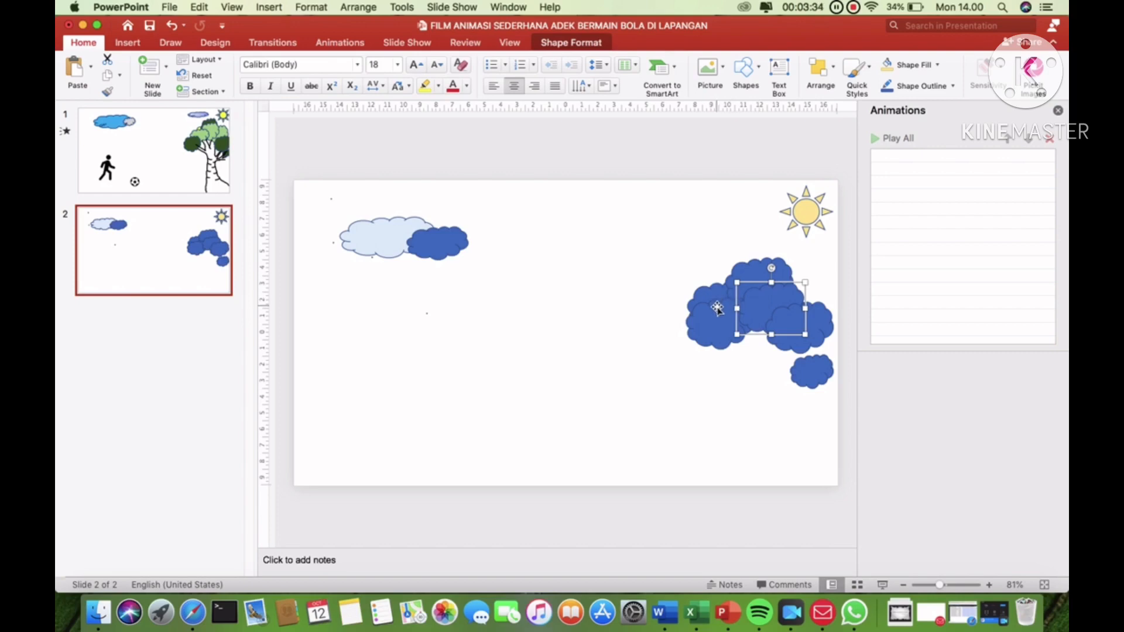
Step: Fill the five large foliage clouds of the tree crown with dark green, leaving the small lowest cloud out
left_click(716, 300, "shift")
left_click(753, 274, "shift")
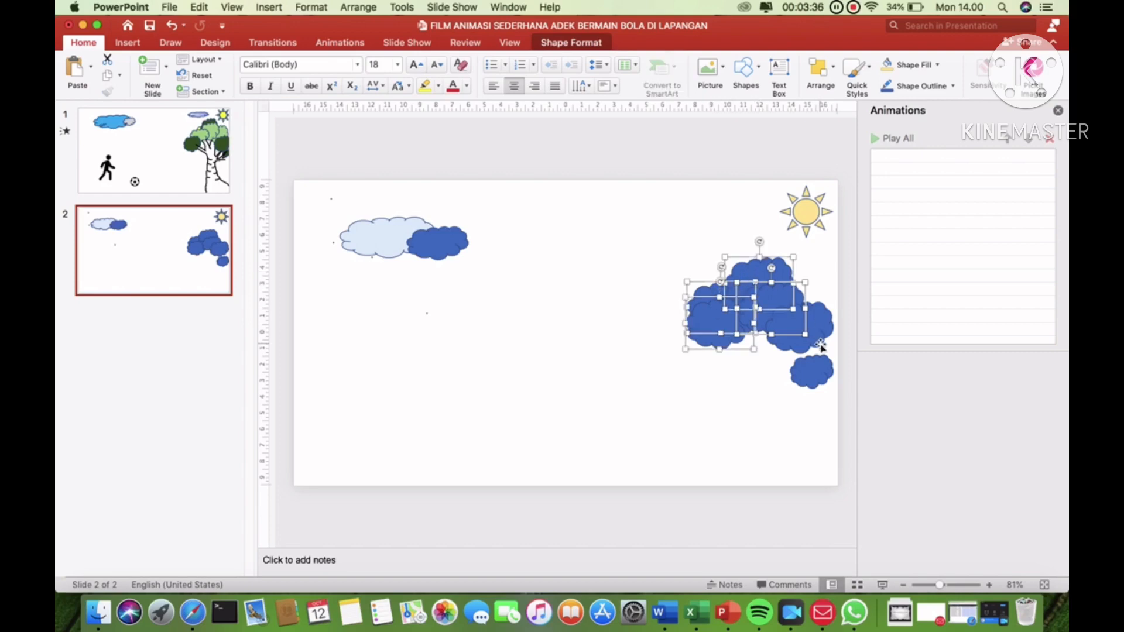
left_click(817, 340, "shift")
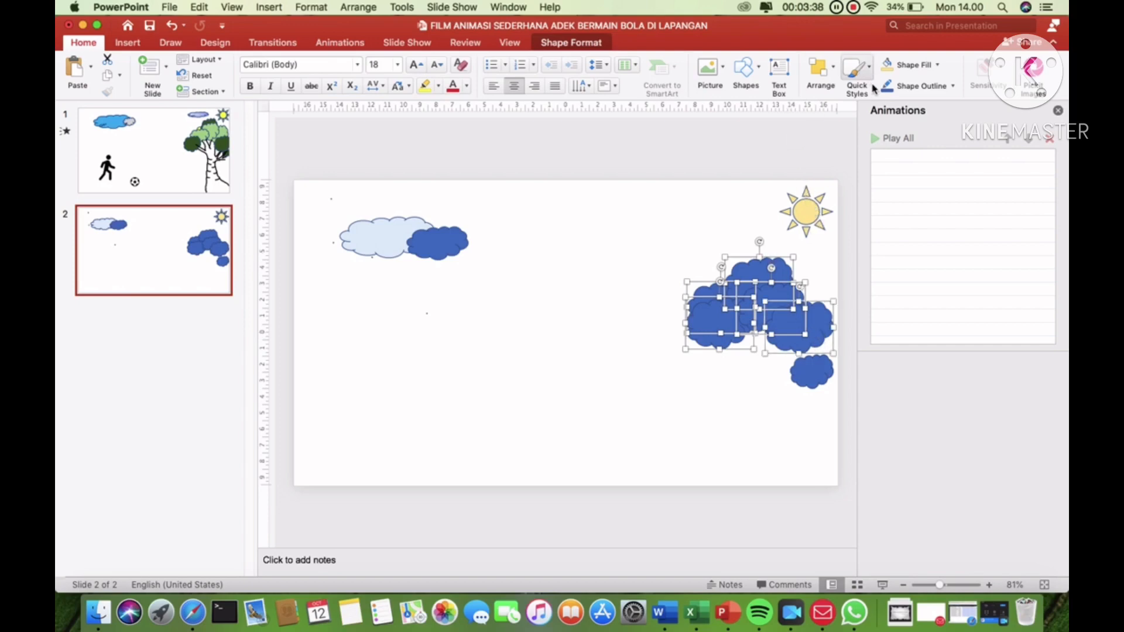
left_click(906, 65)
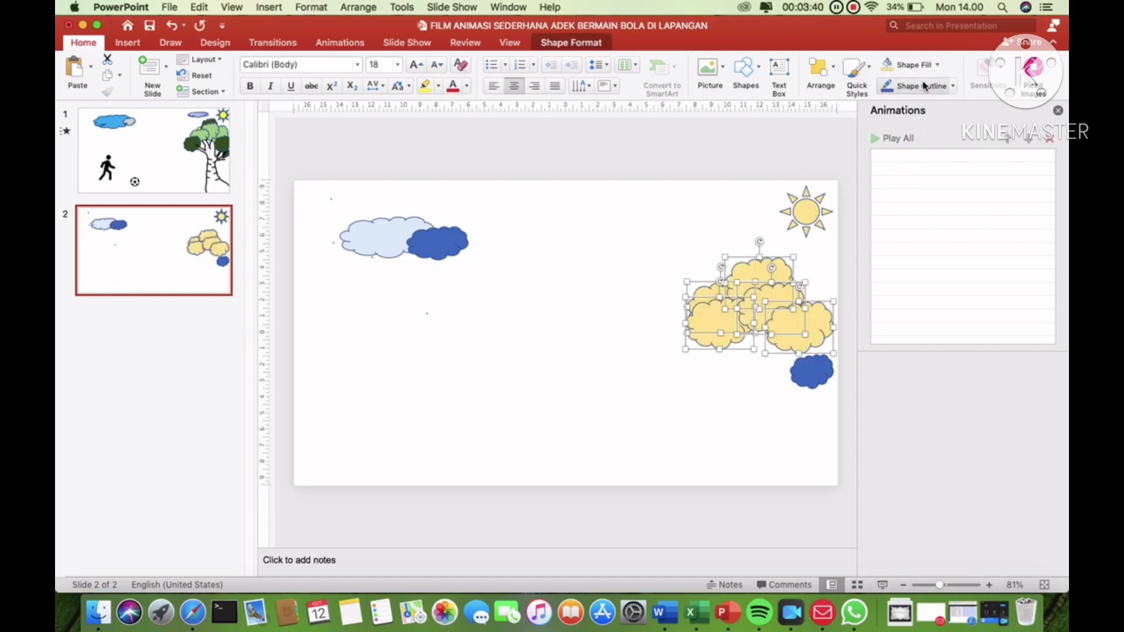
left_click(937, 64)
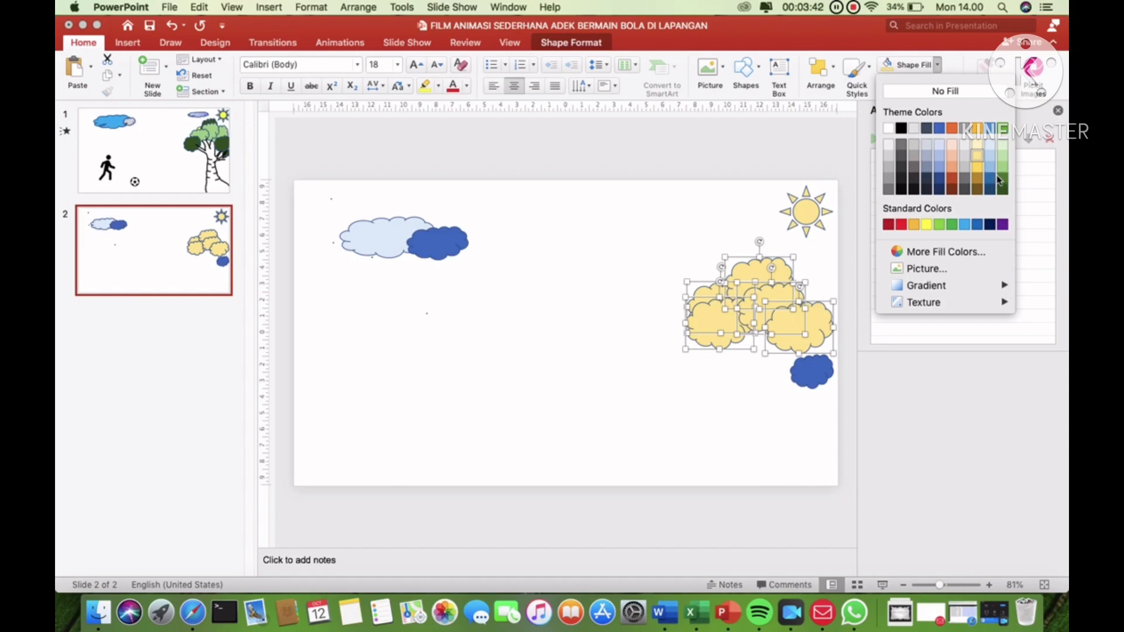
left_click(1001, 182)
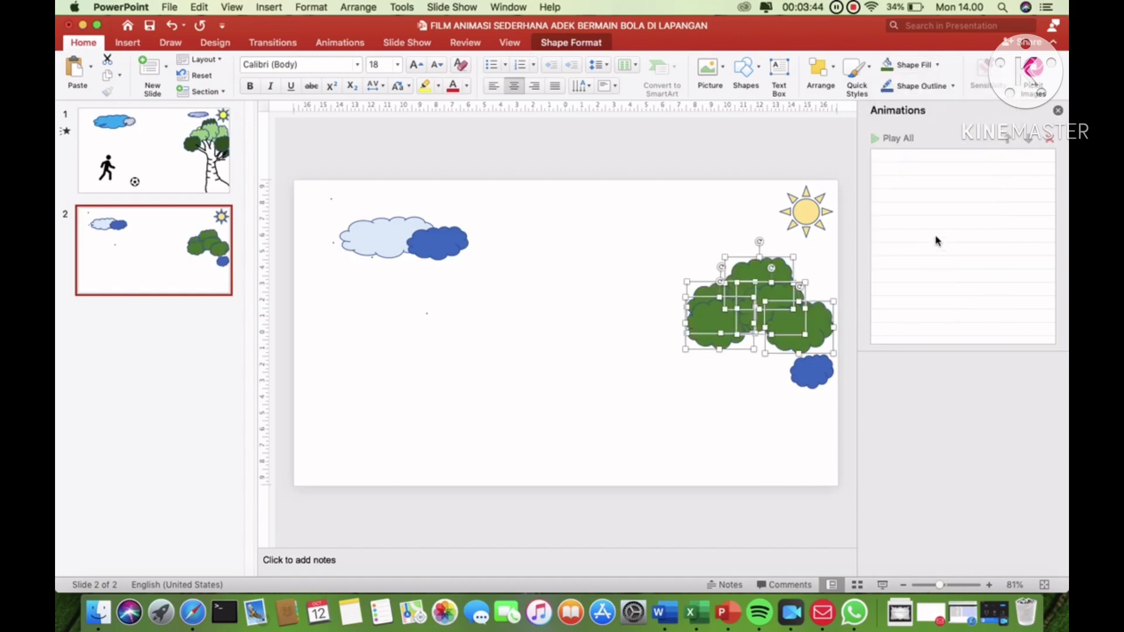
left_click(740, 366)
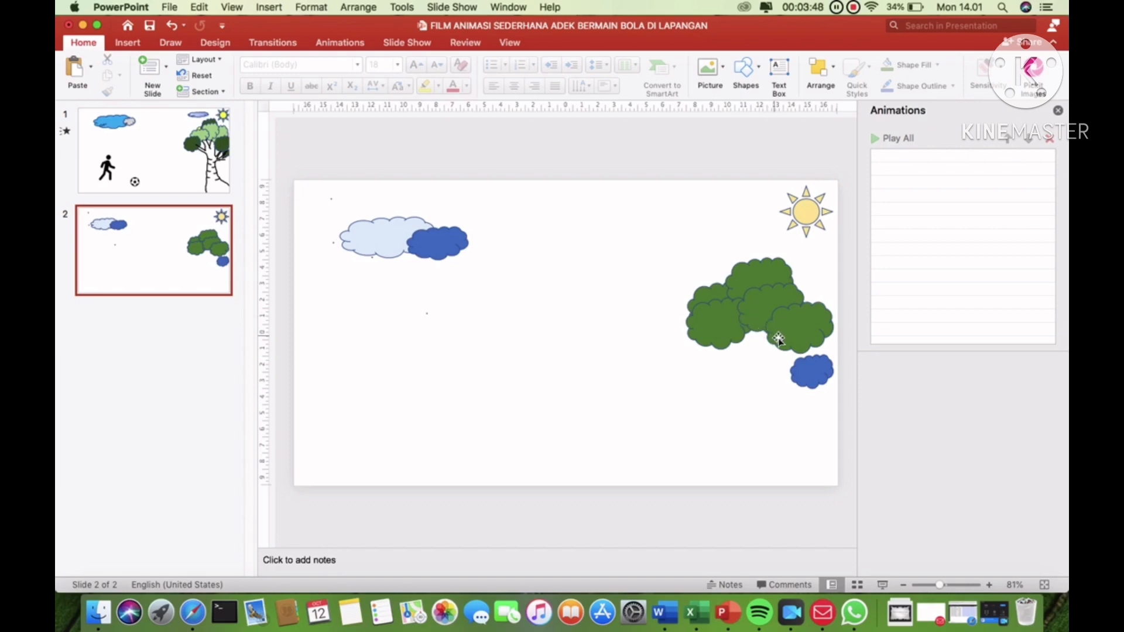
Step: Duplicate the crown's middle green cloud and place the copy slightly below and to the right of the original
left_click(757, 300)
key("super+c")
left_click(758, 385)
key("super+v")
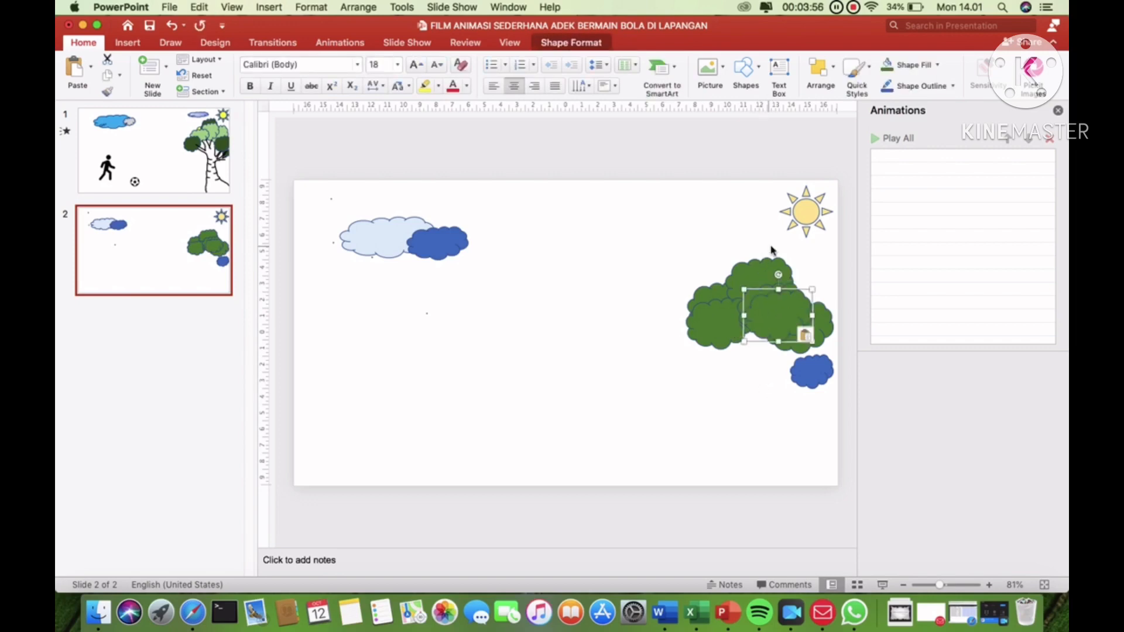
left_click_drag(782, 322, 776, 314)
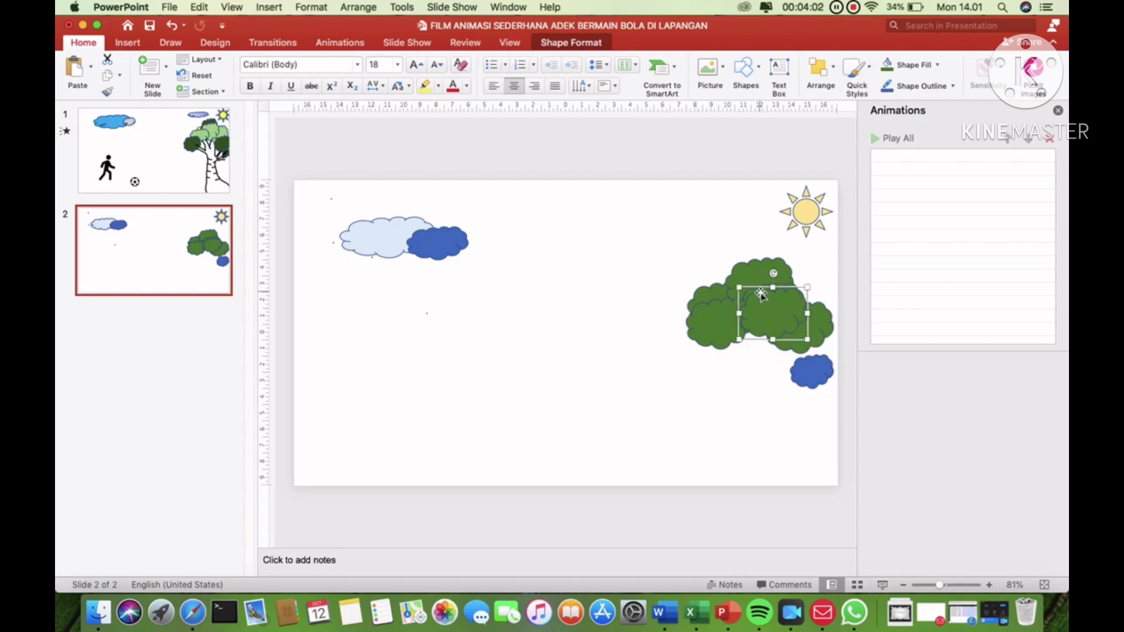
left_click(808, 283)
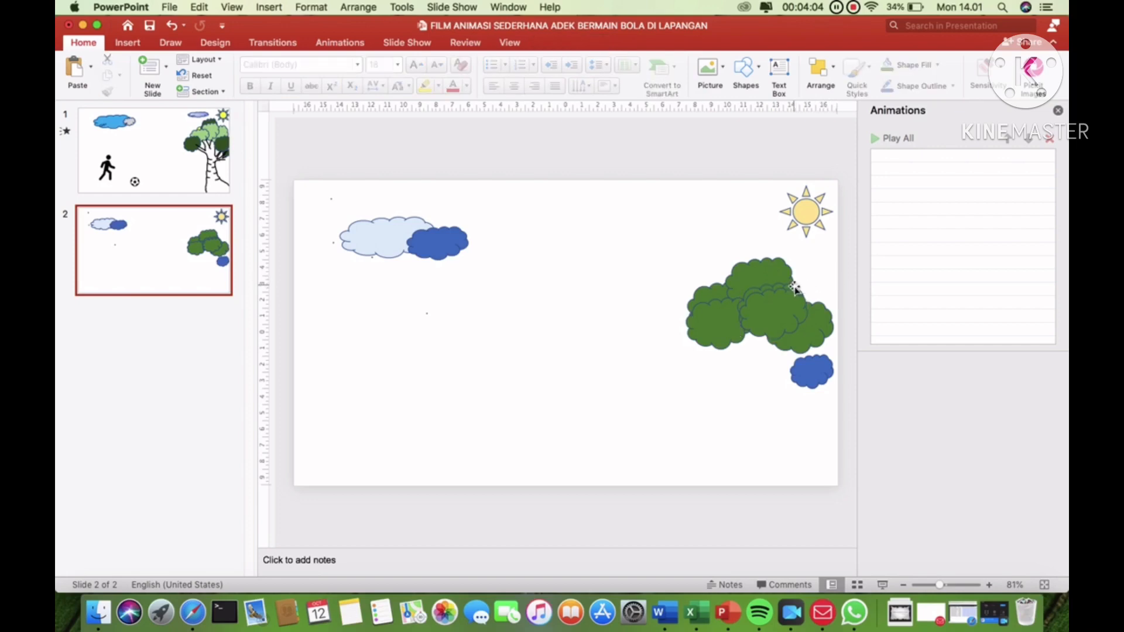
Step: Fill the original middle cloud, behind its new copy, with the standard yellow color
left_click_drag(798, 291, 796, 287)
left_click(938, 65)
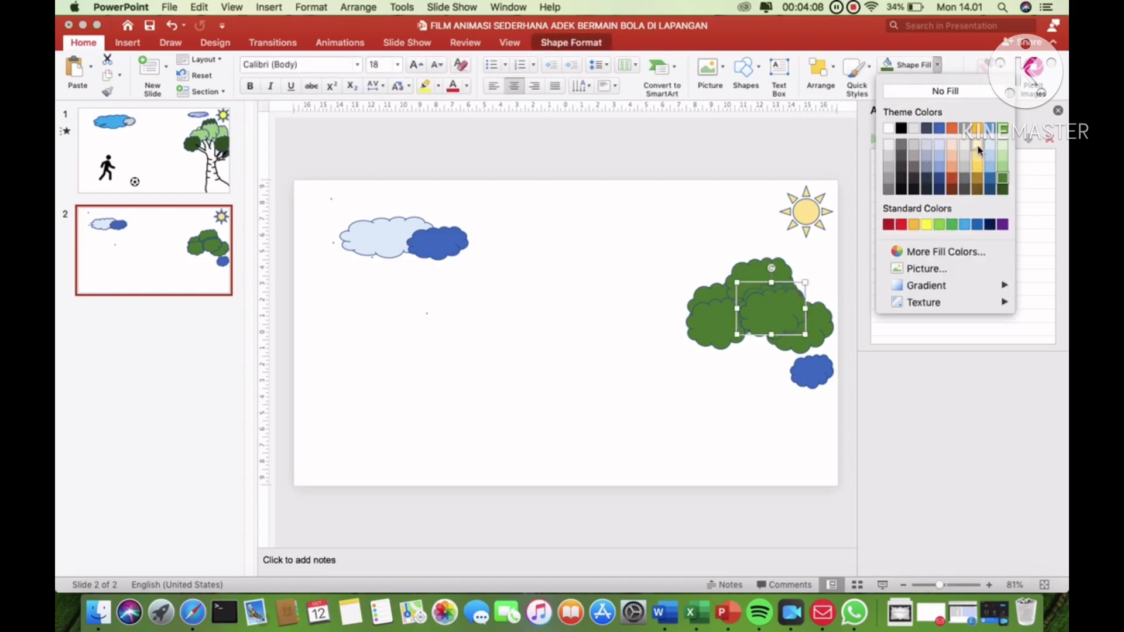
left_click(976, 152)
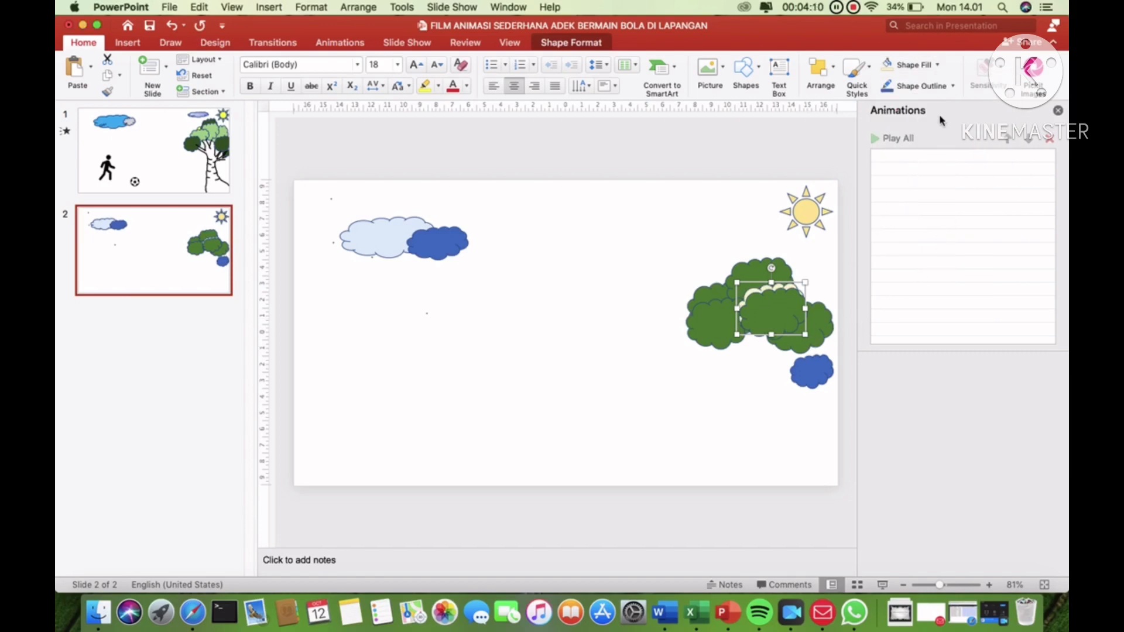
left_click(937, 65)
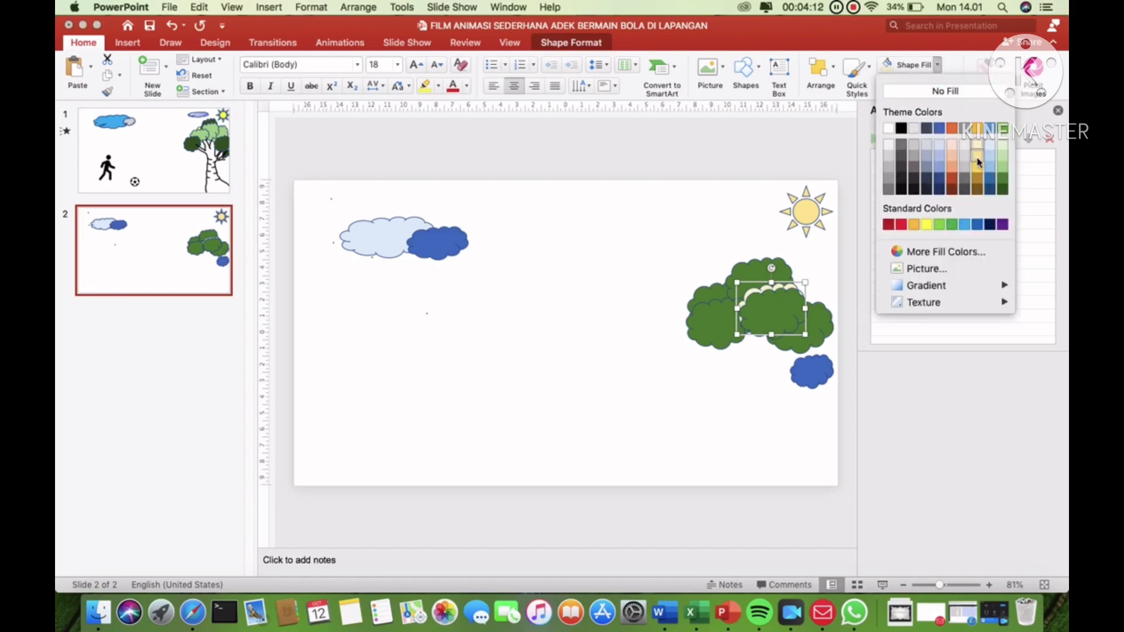
left_click(977, 161)
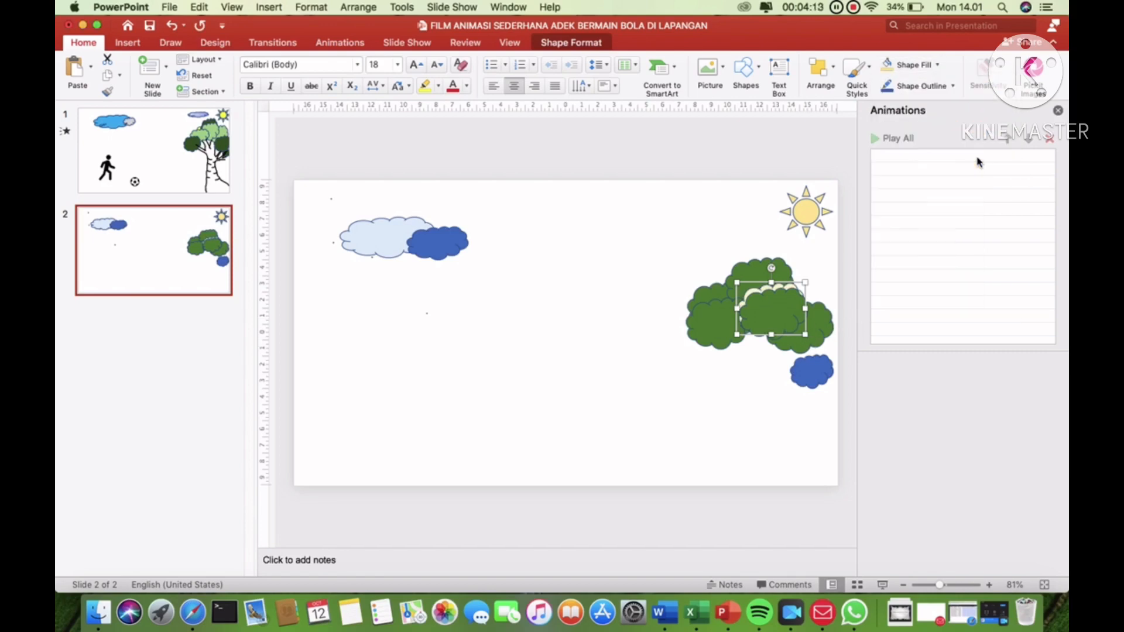
left_click(937, 65)
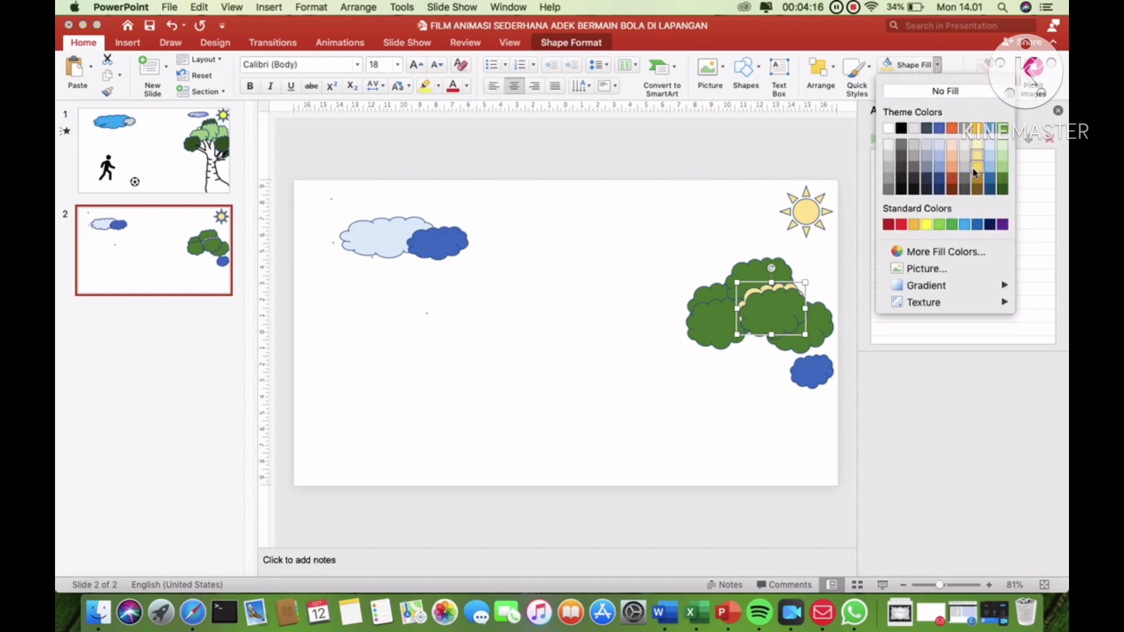
left_click(927, 225)
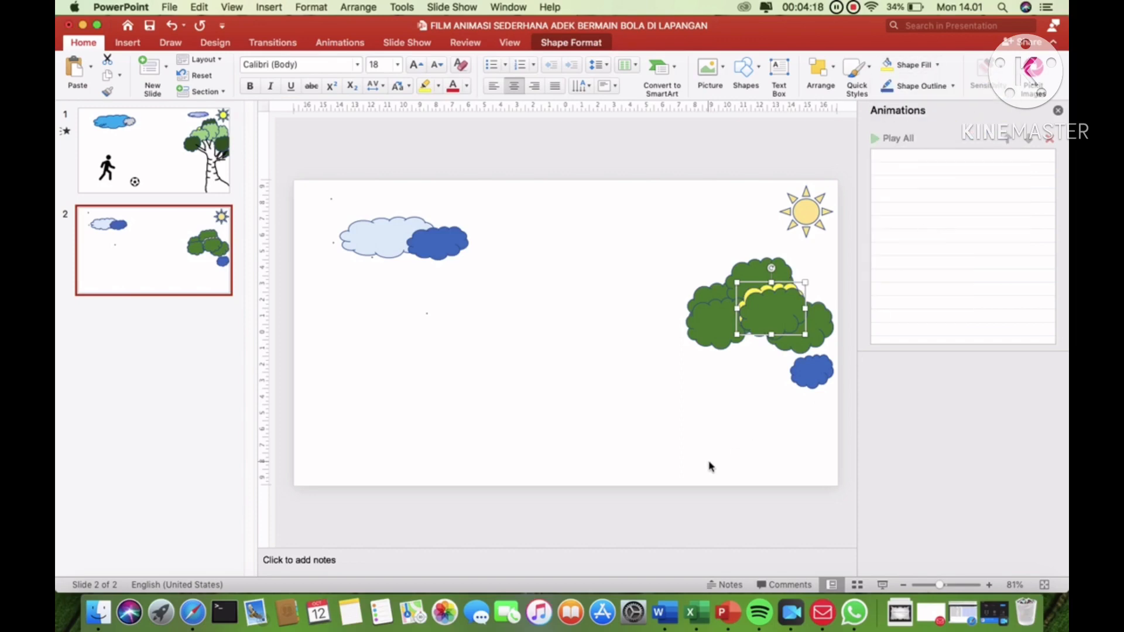
Step: Fill the small blue cloud below the crown with light green and shrink it slightly
left_click(811, 370)
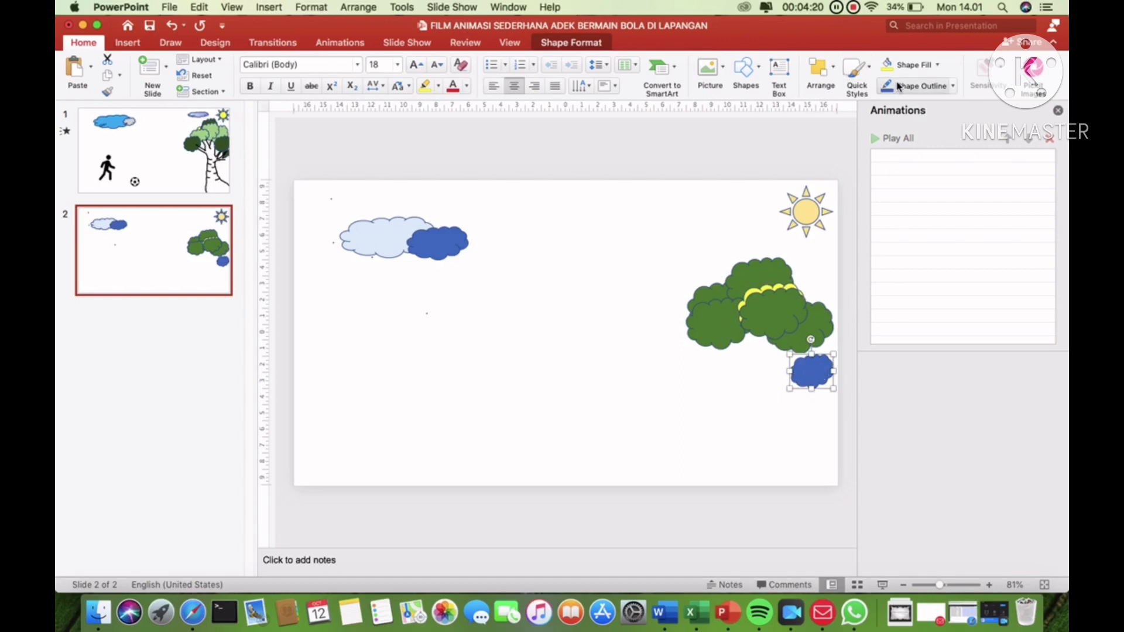
left_click(937, 68)
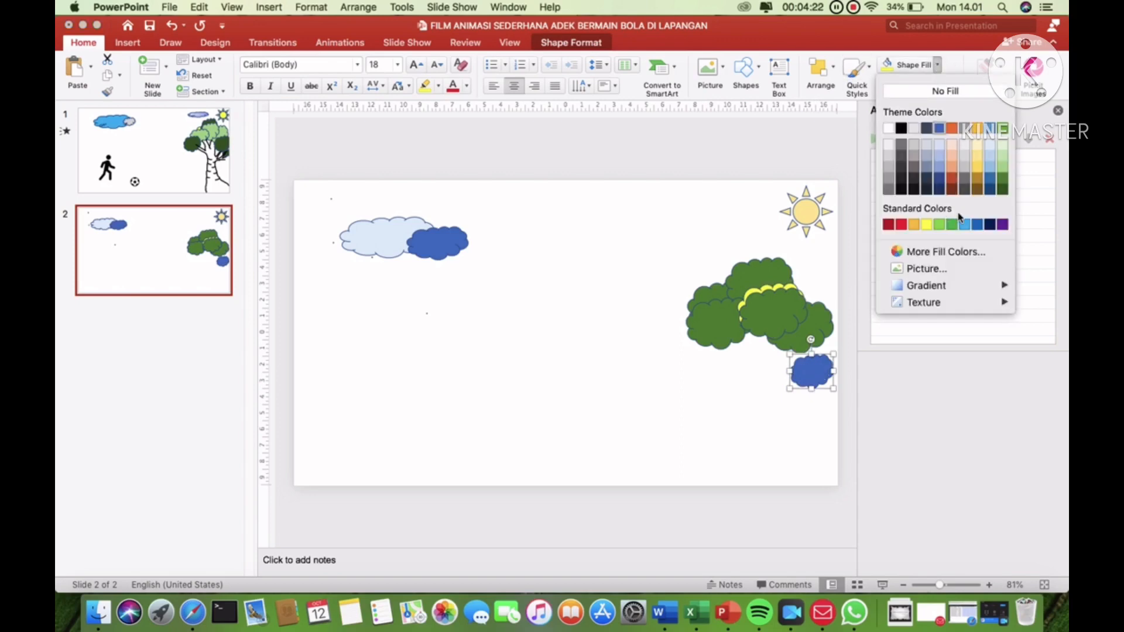
left_click(1004, 179)
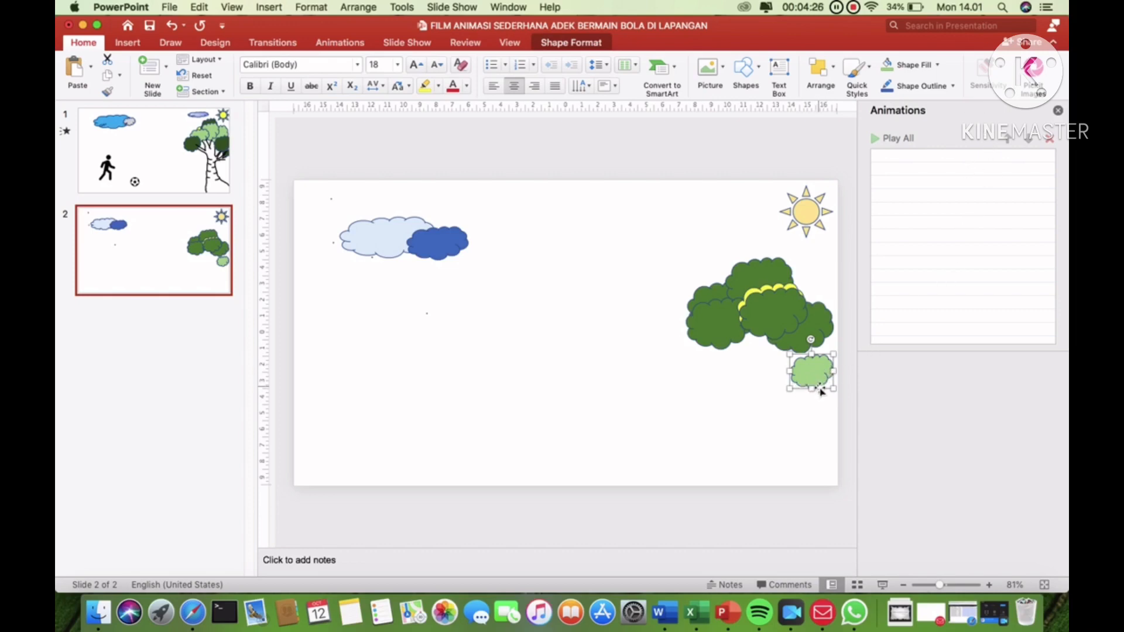
left_click_drag(834, 389, 815, 375)
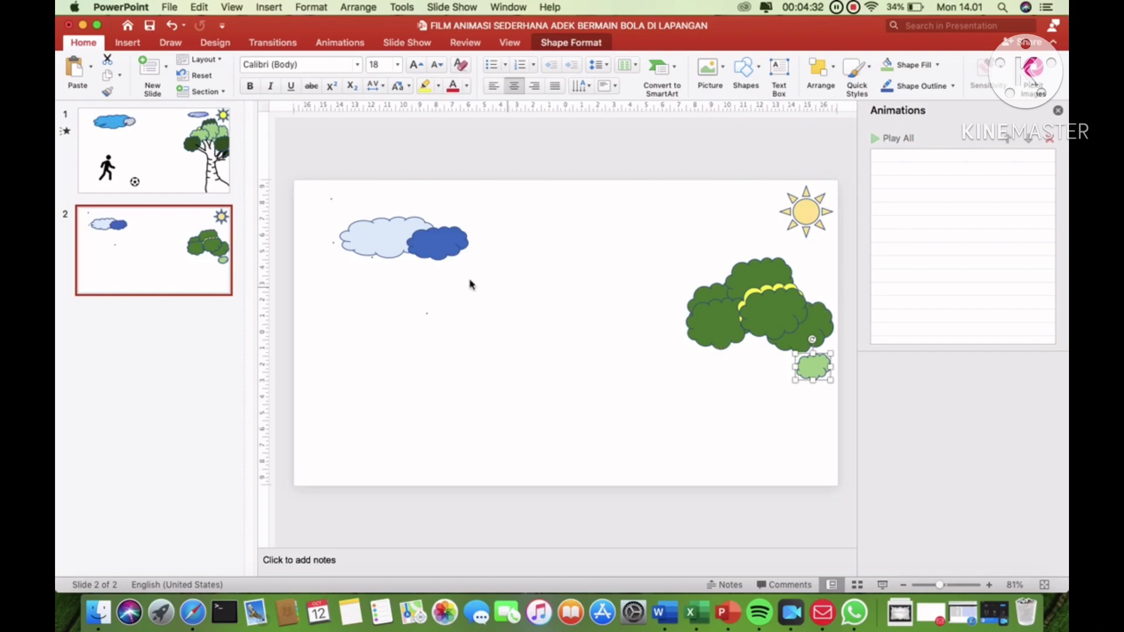
Step: Using slide 1's tree as reference, draw the trunk and branches freehand with the black pen below the crown on slide 2
left_click(142, 145)
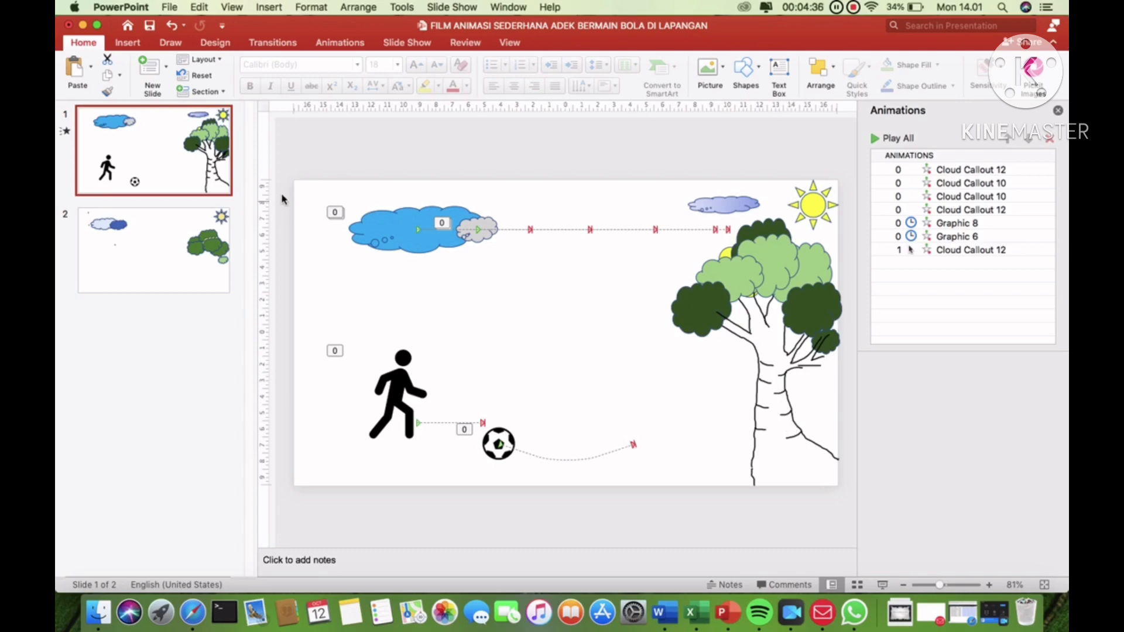
left_click(170, 45)
left_click(144, 278)
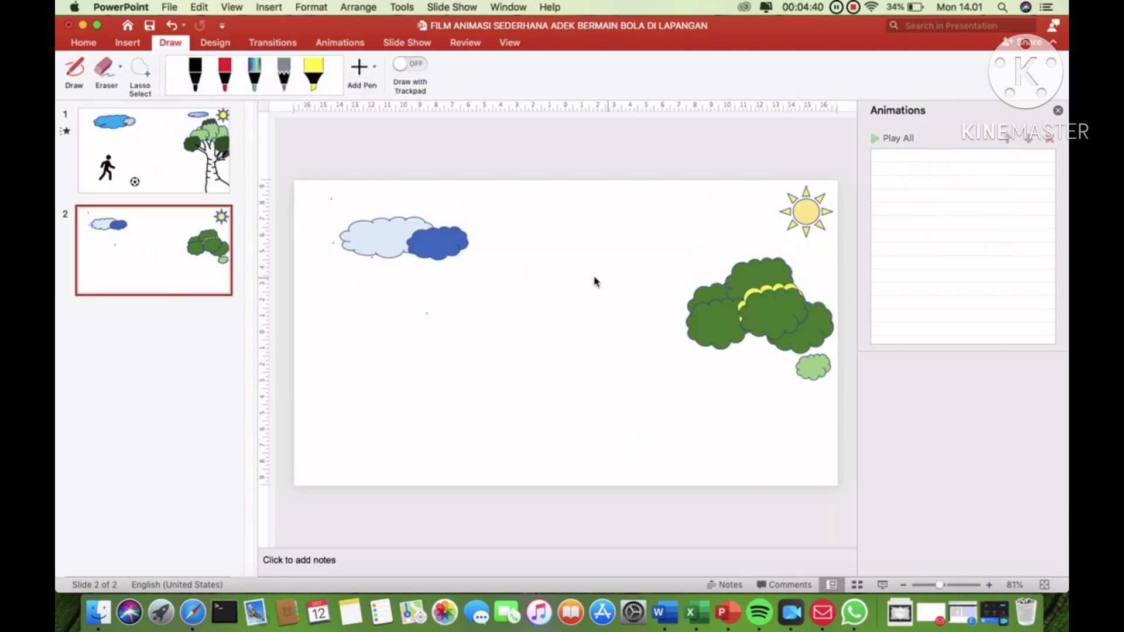
left_click(72, 70)
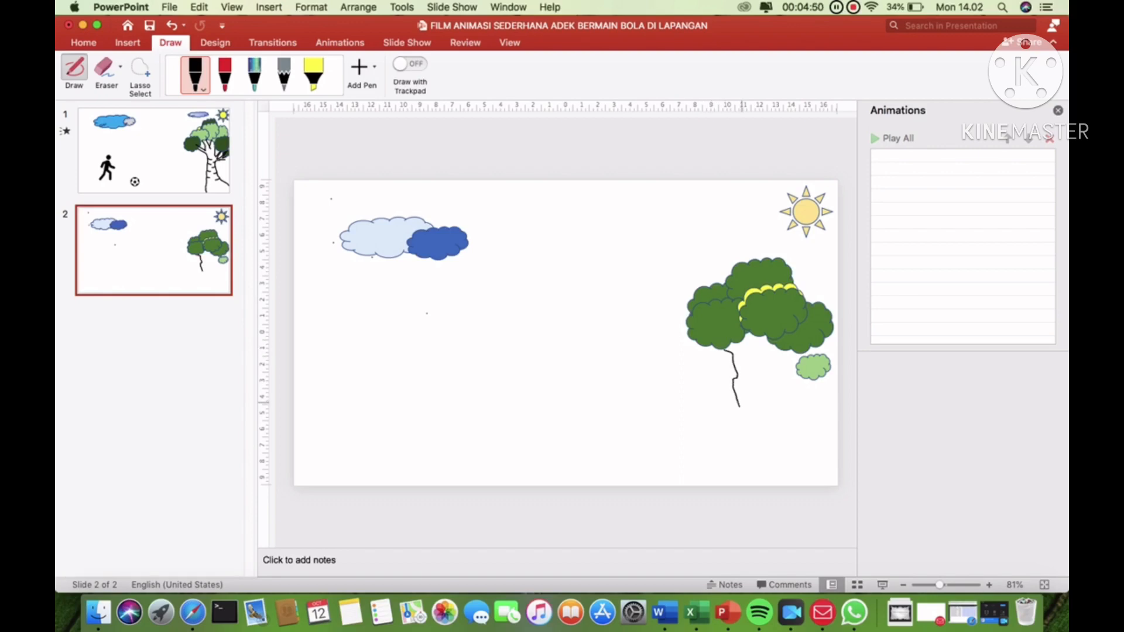
key("super+z")
left_click_drag(744, 476, 742, 487)
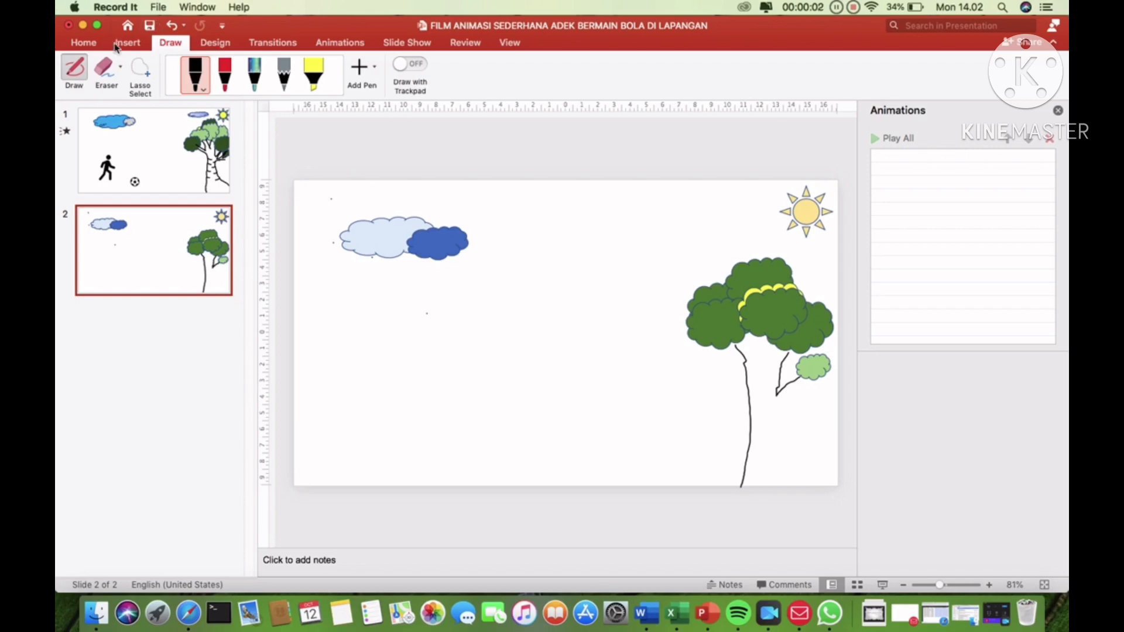
left_click(75, 82)
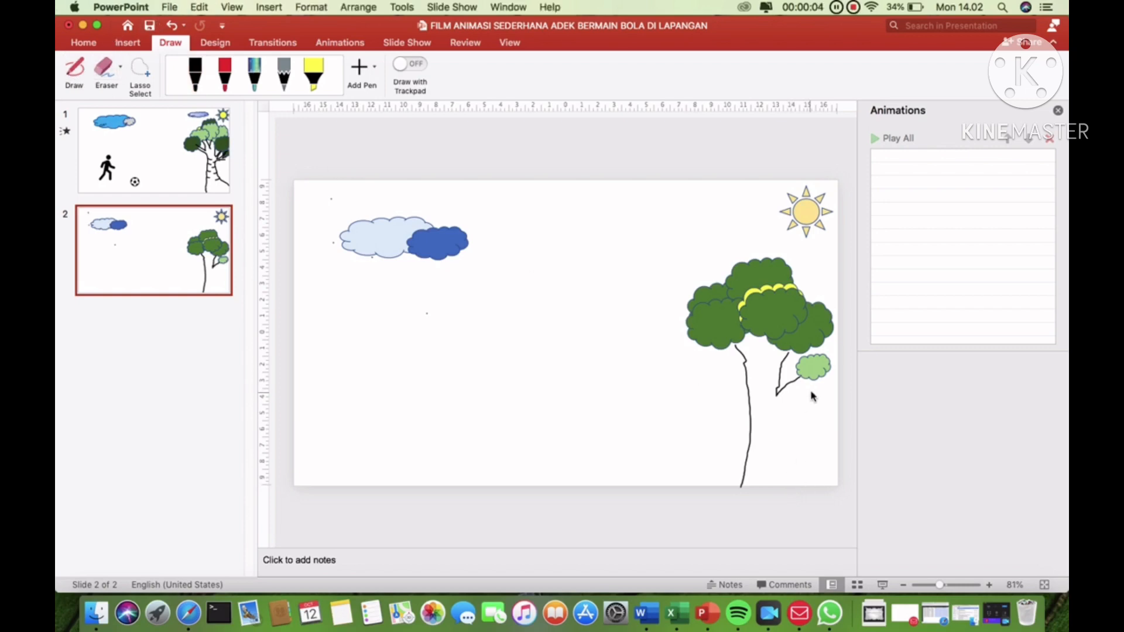
left_click(74, 69)
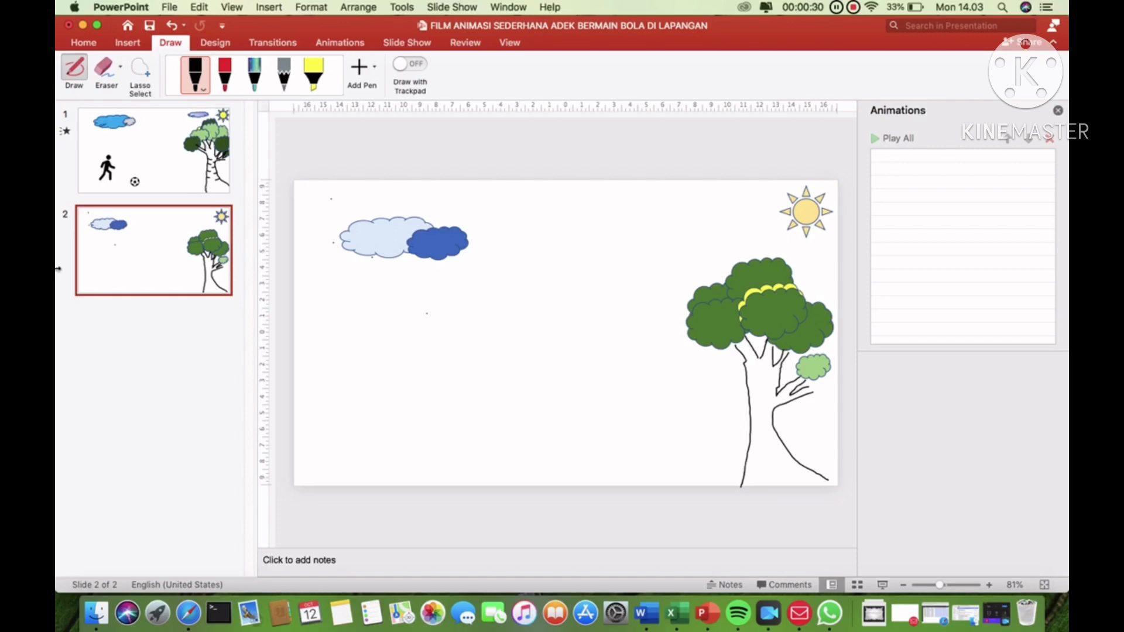
Step: Check the figures on slide 1, and insert the walking person icon from a PEOPLE icon search on slide 2
left_click(148, 186)
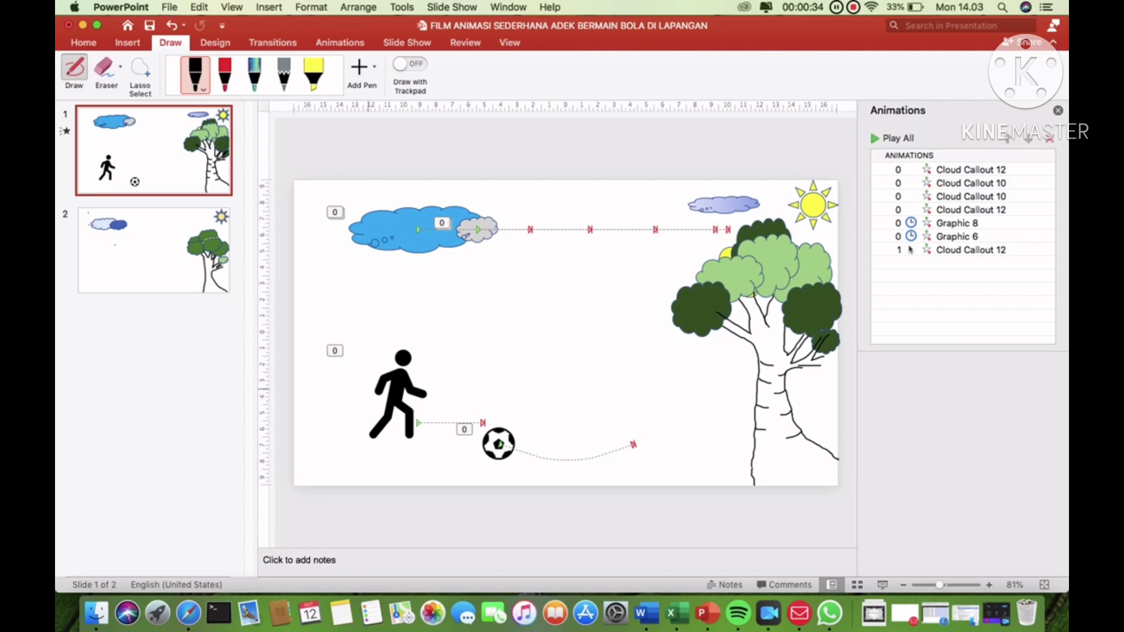
left_click(151, 283)
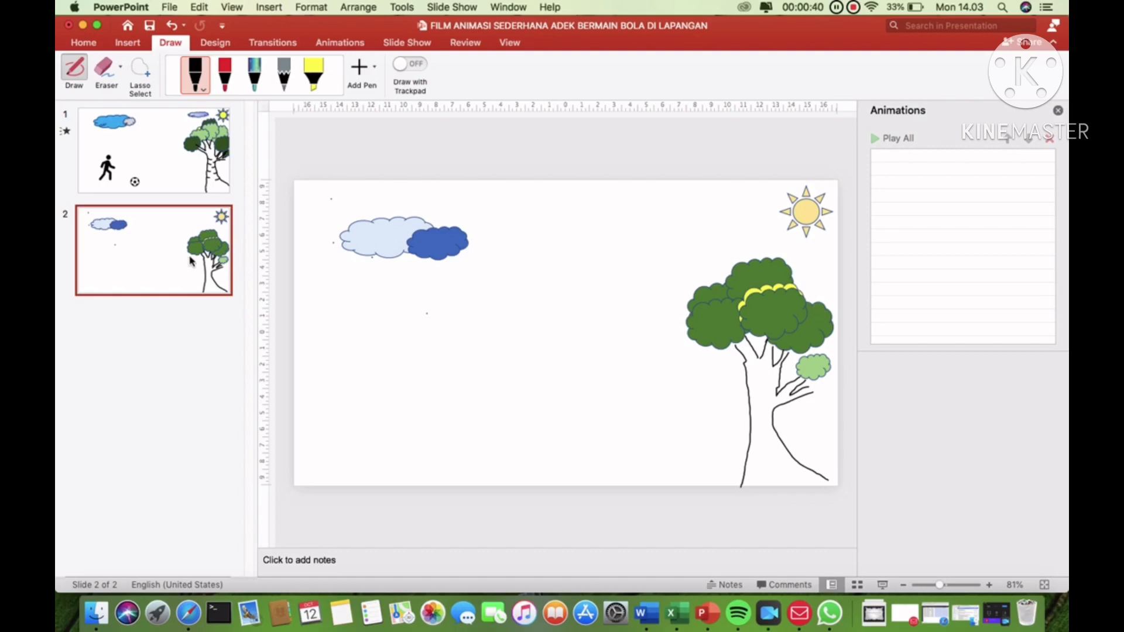
left_click(136, 43)
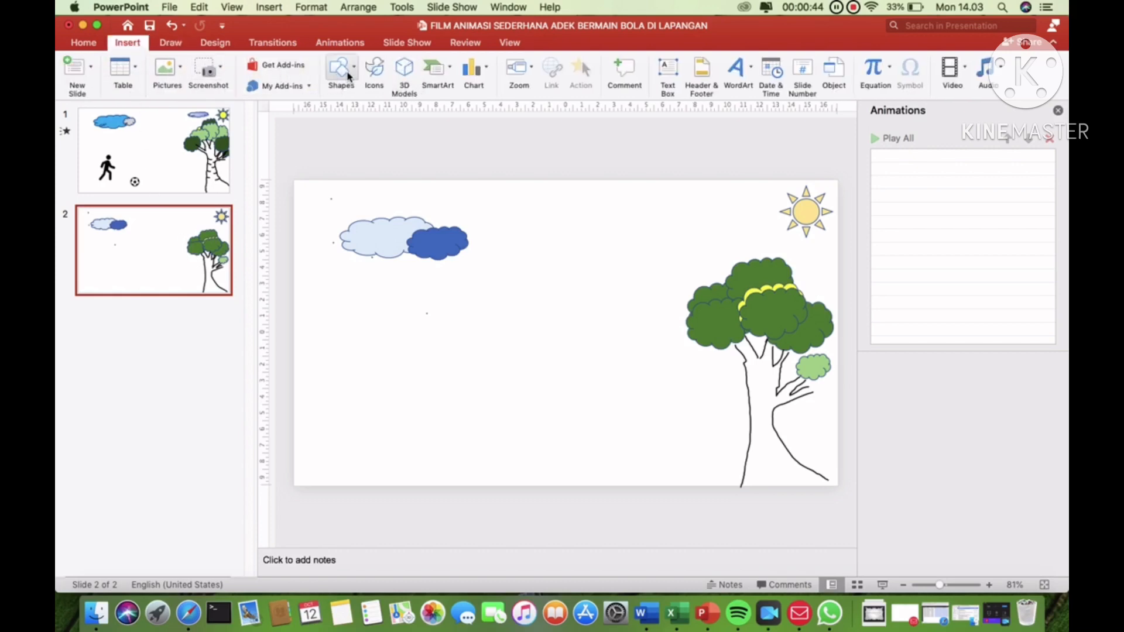
left_click(374, 72)
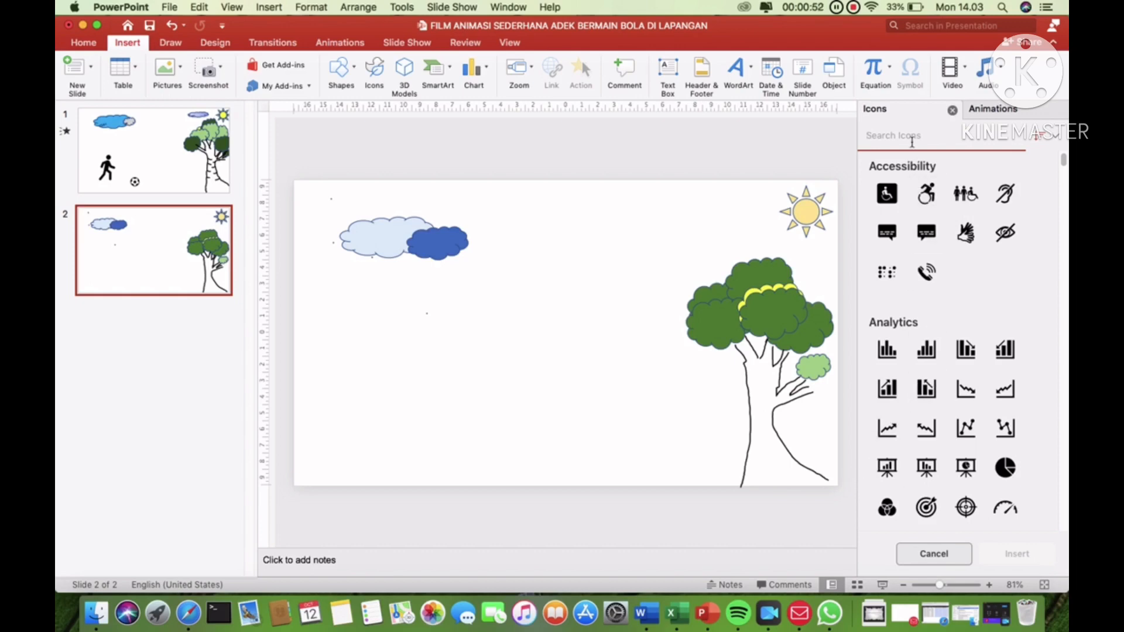
type("PEOPLE")
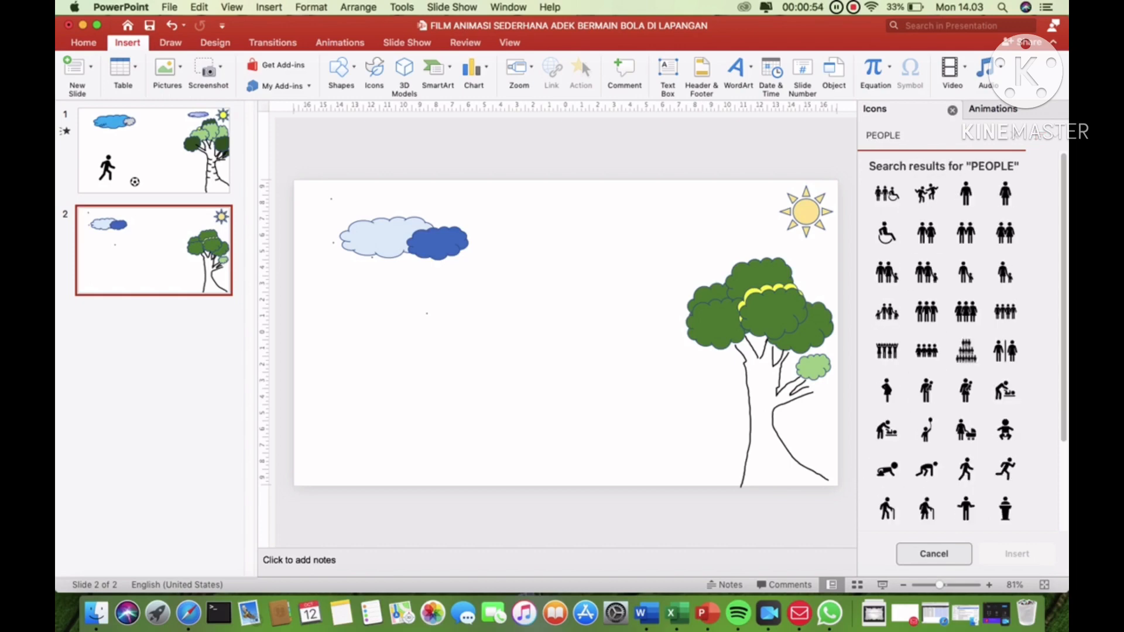
left_click(968, 470)
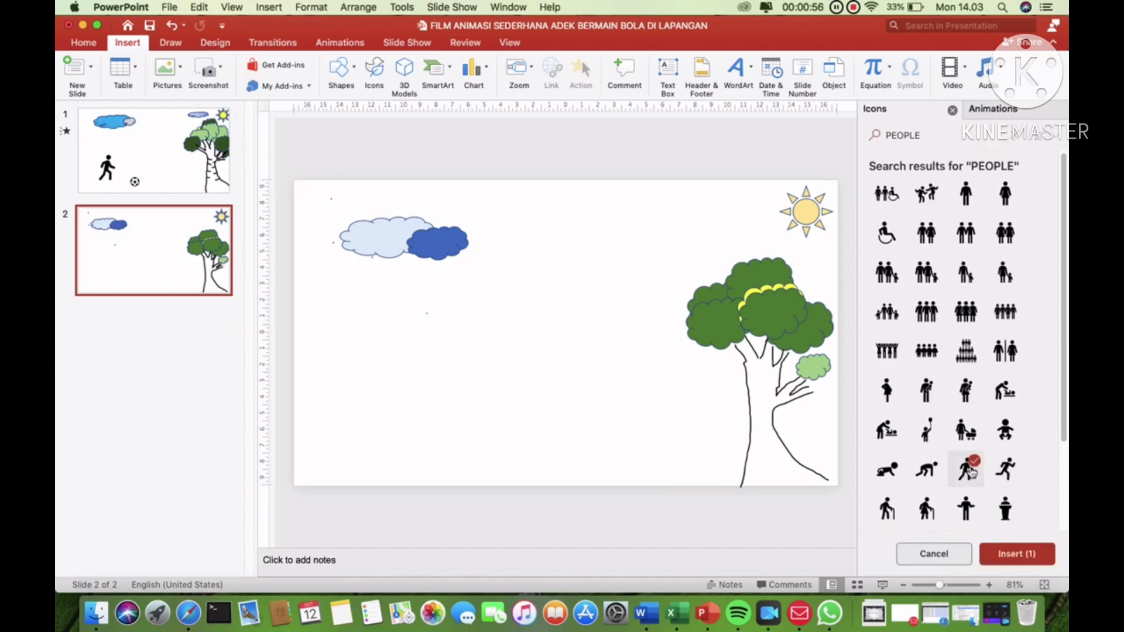
left_click(1019, 555)
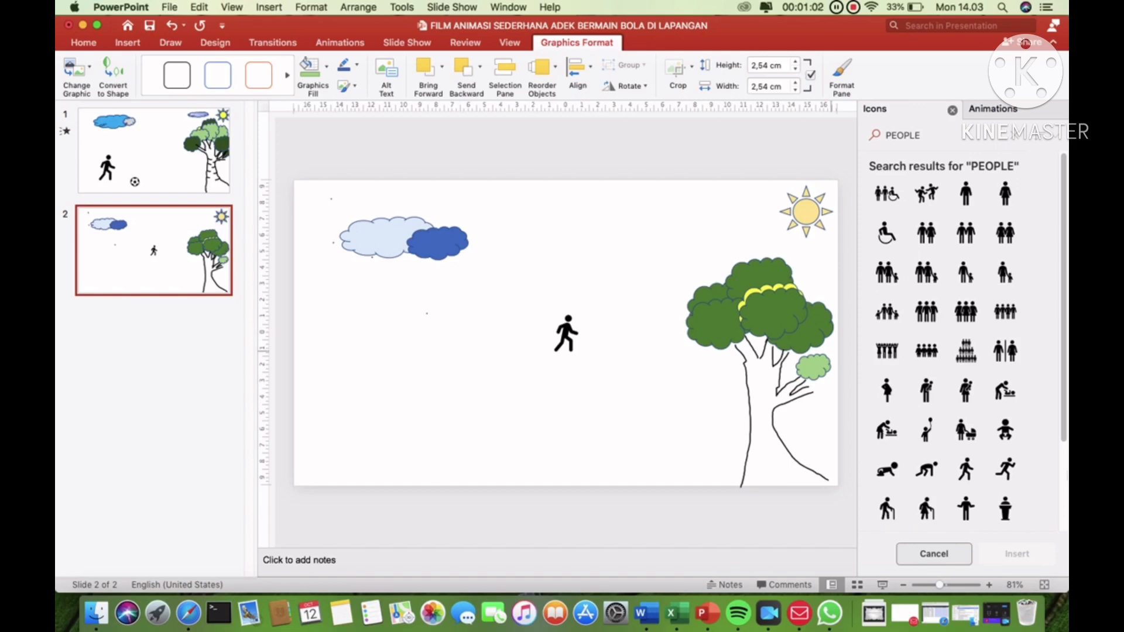
Step: Search the icon library for BALL and insert the soccer ball icon on slide 2
left_click(896, 135)
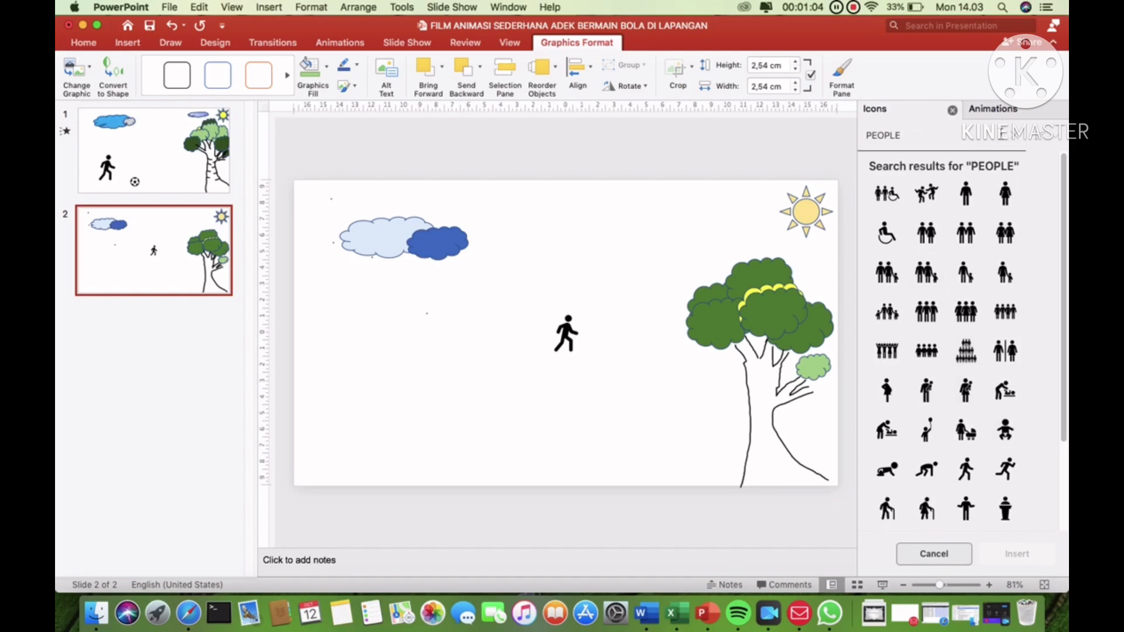
left_click_drag(932, 135, 810, 136)
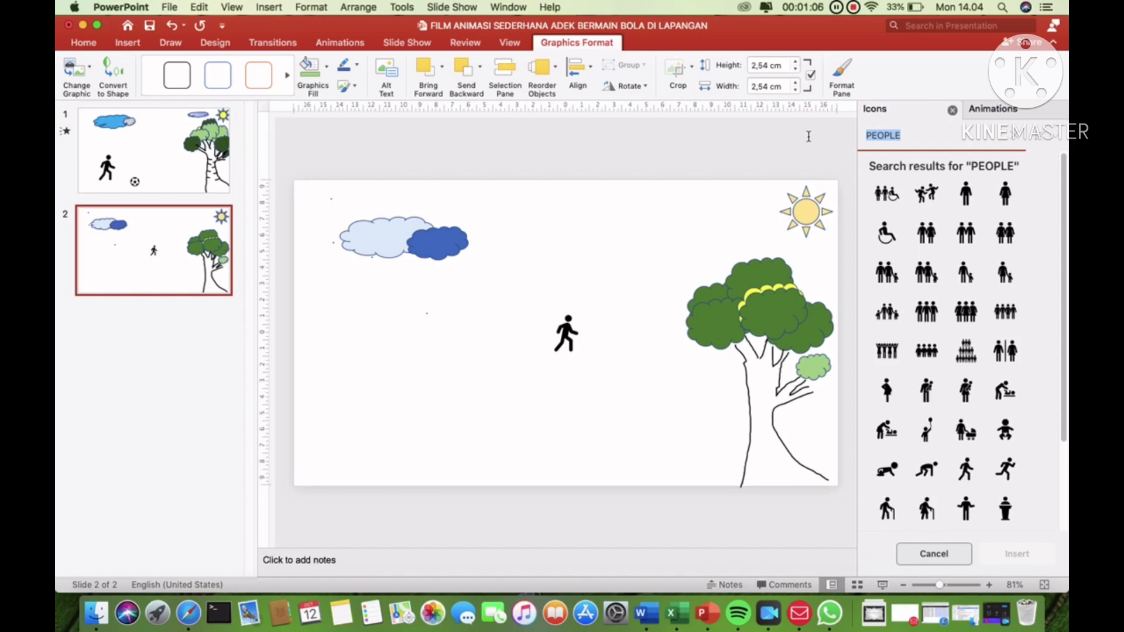
type("BALL")
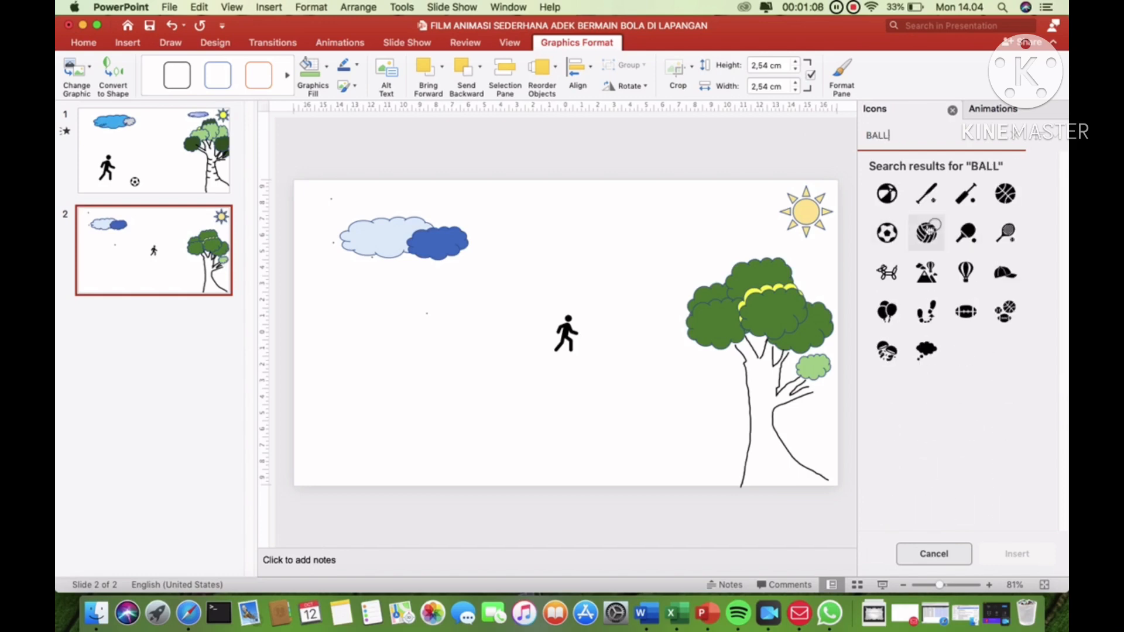
left_click(886, 235)
left_click(1039, 556)
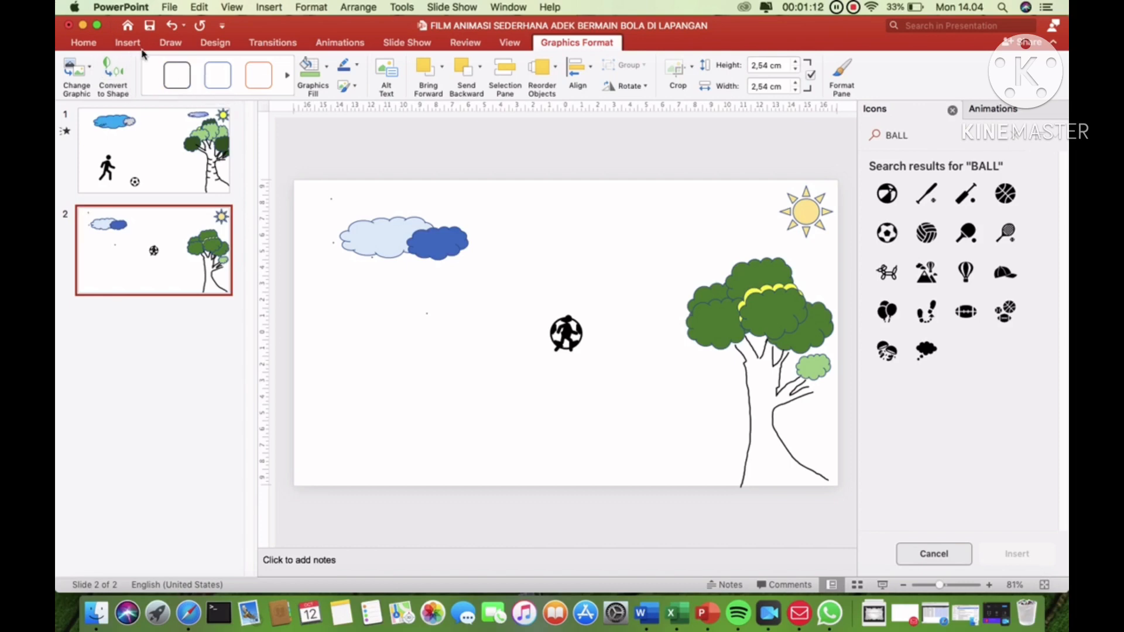
Step: Separate the overlapping icons, enlarging the walking person below the clouds and placing the ball on the ground just in front of the figure
left_click(170, 43)
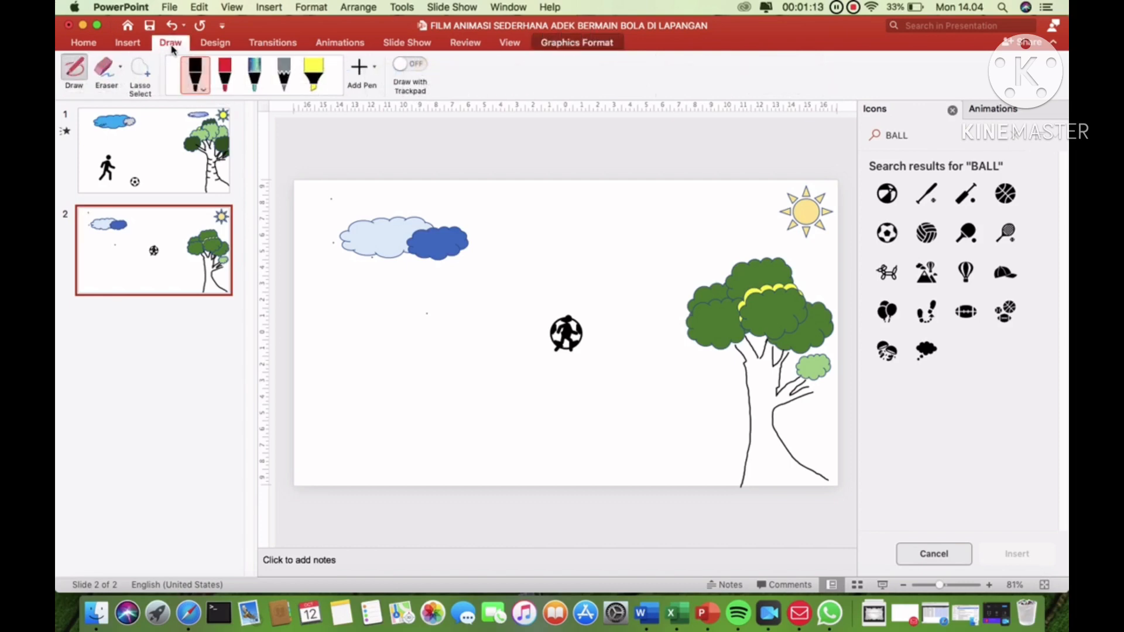
left_click(74, 69)
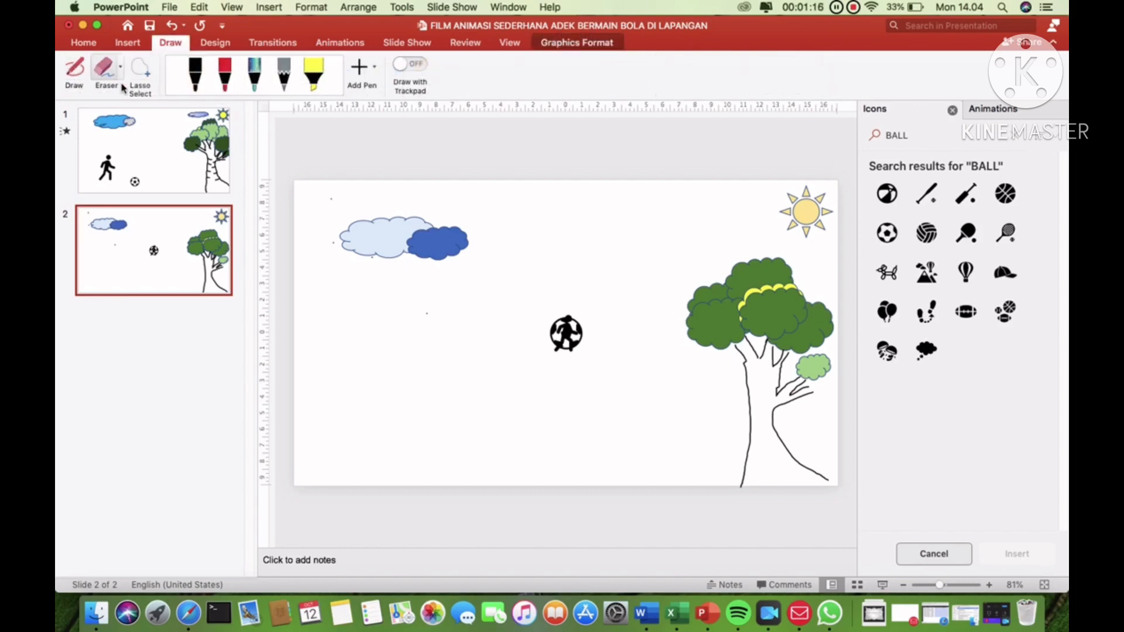
left_click(562, 332)
left_click_drag(562, 331, 620, 406)
left_click_drag(573, 350, 413, 427)
left_click_drag(439, 378, 474, 381)
left_click_drag(624, 408, 495, 412)
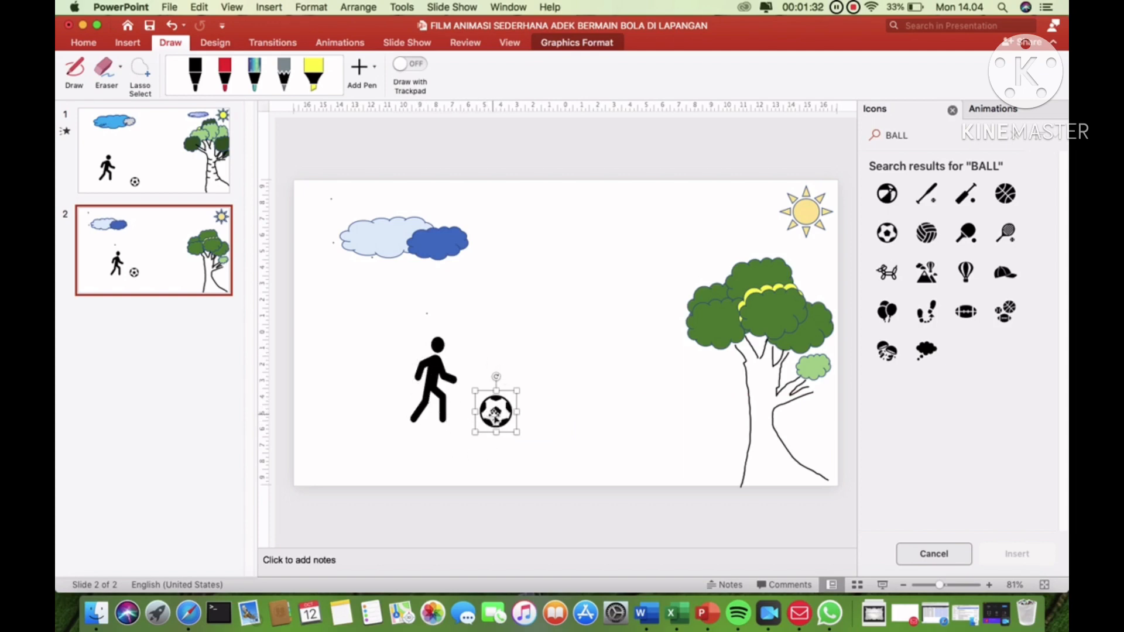
left_click_drag(494, 413, 505, 411)
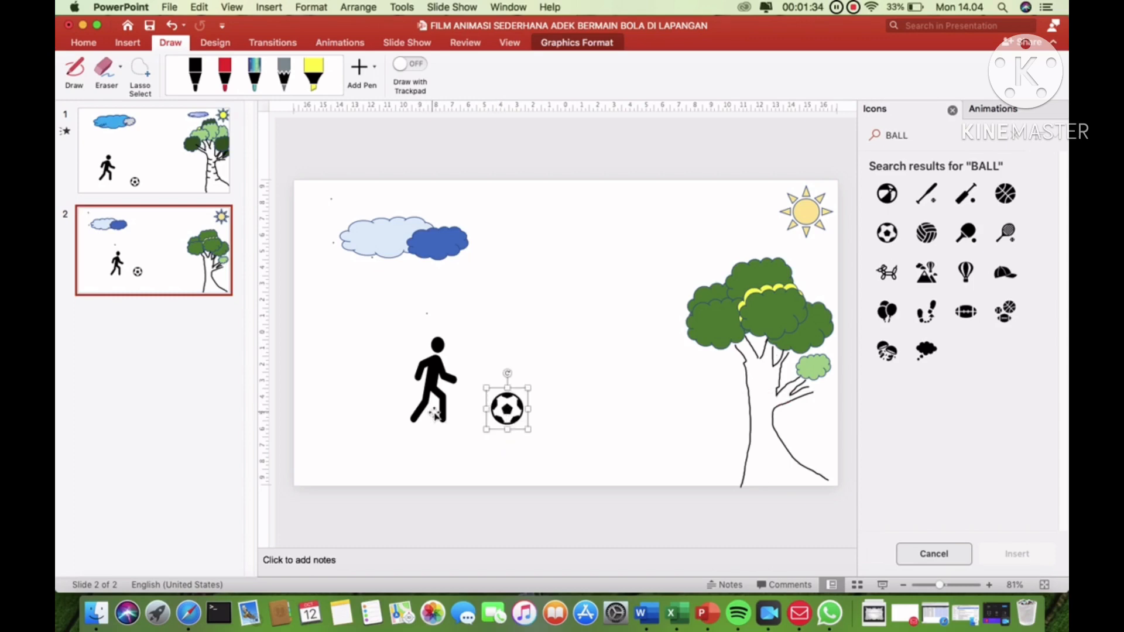
Step: Give the walking person a custom Draw Line motion path running horizontally from the front foot to the ball
left_click(444, 418)
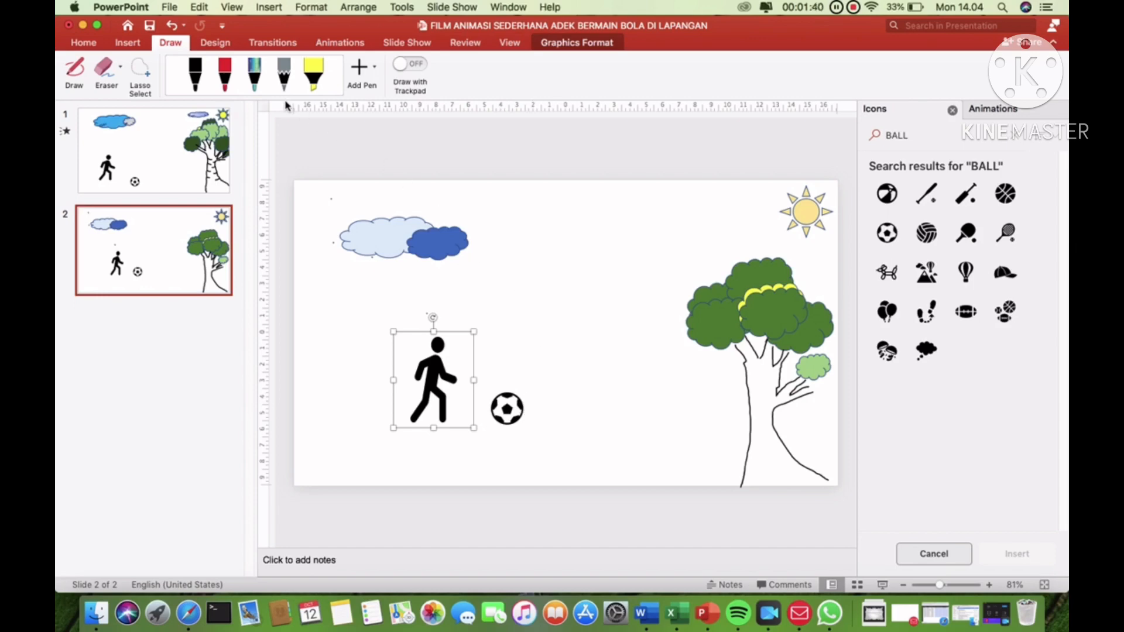
left_click(321, 44)
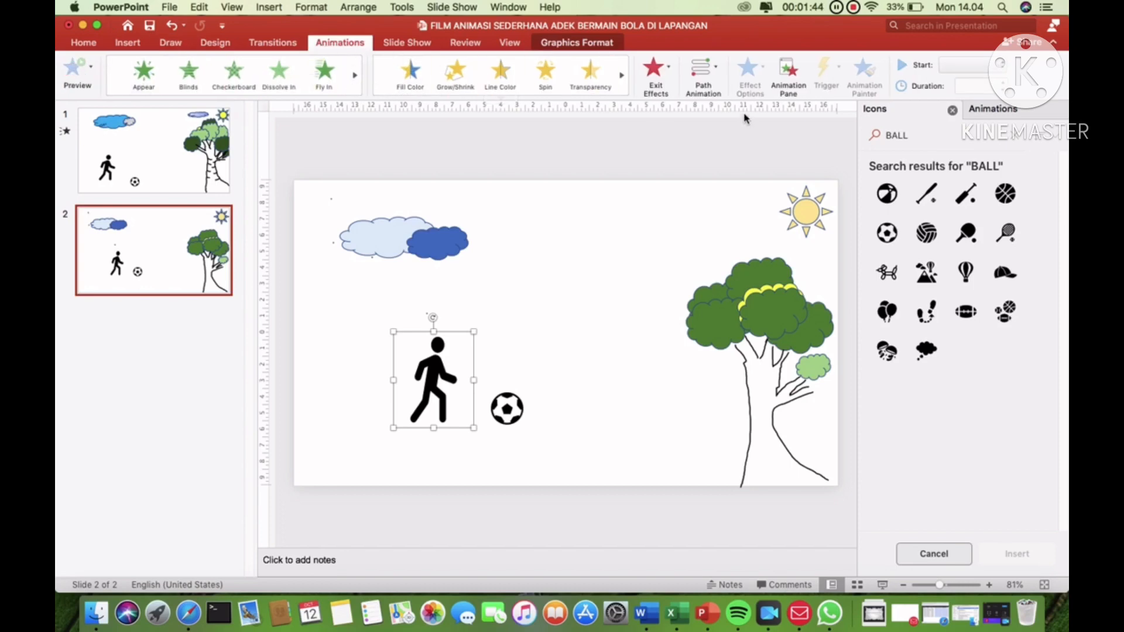
left_click(714, 78)
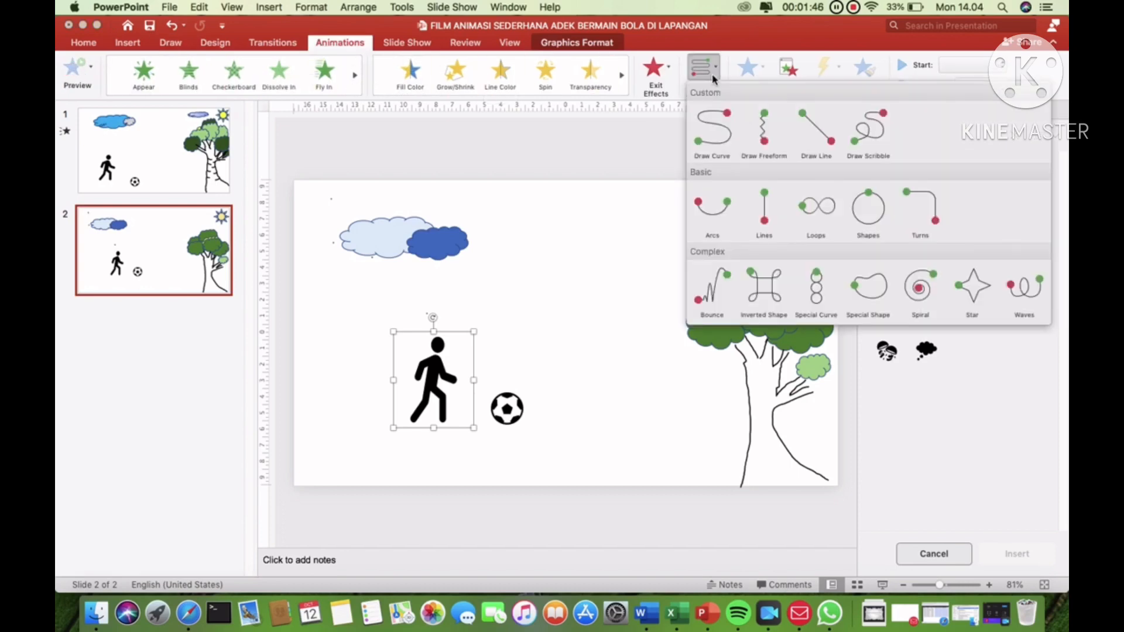
left_click(824, 139)
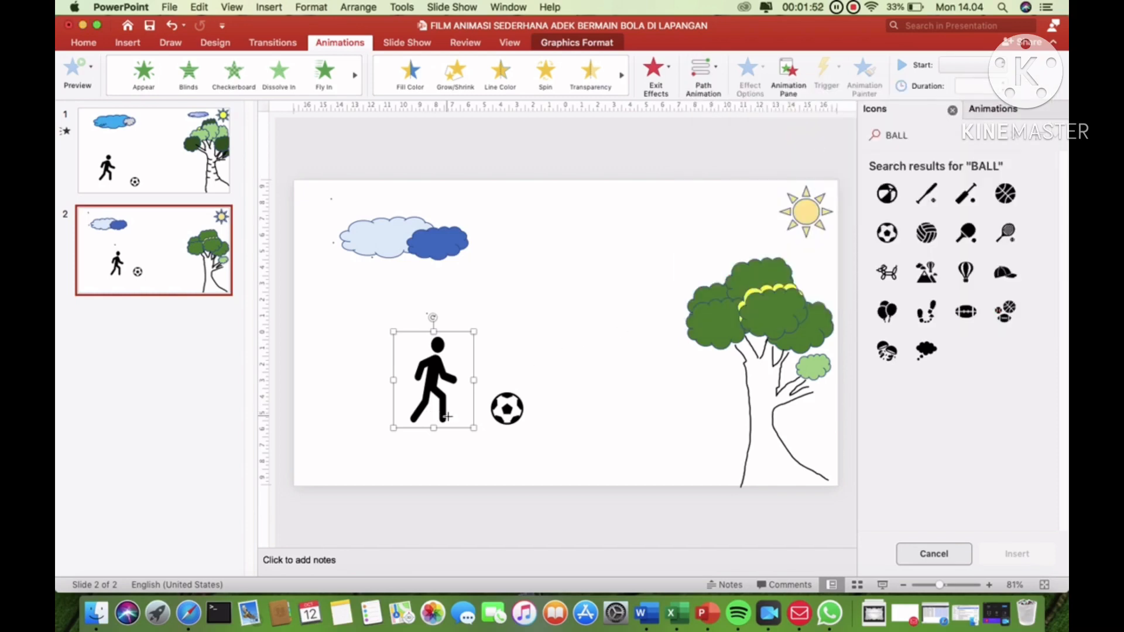
left_click_drag(460, 417, 495, 416)
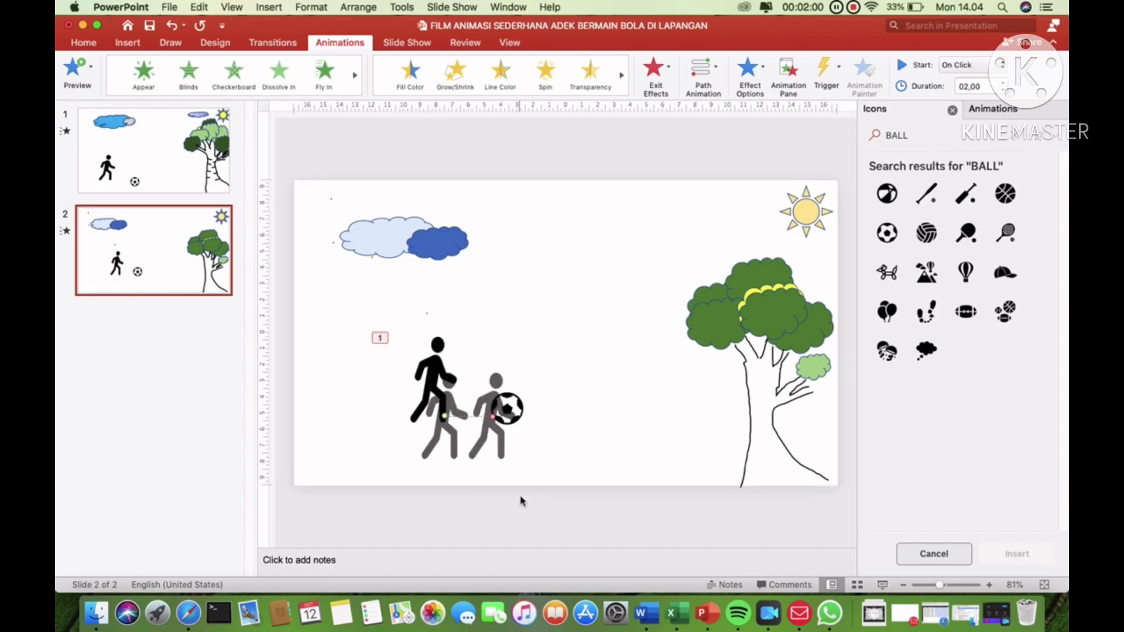
Step: Move the ball slightly lower, clear of the person's path, and apply an Arcs motion path to it
left_click(508, 408)
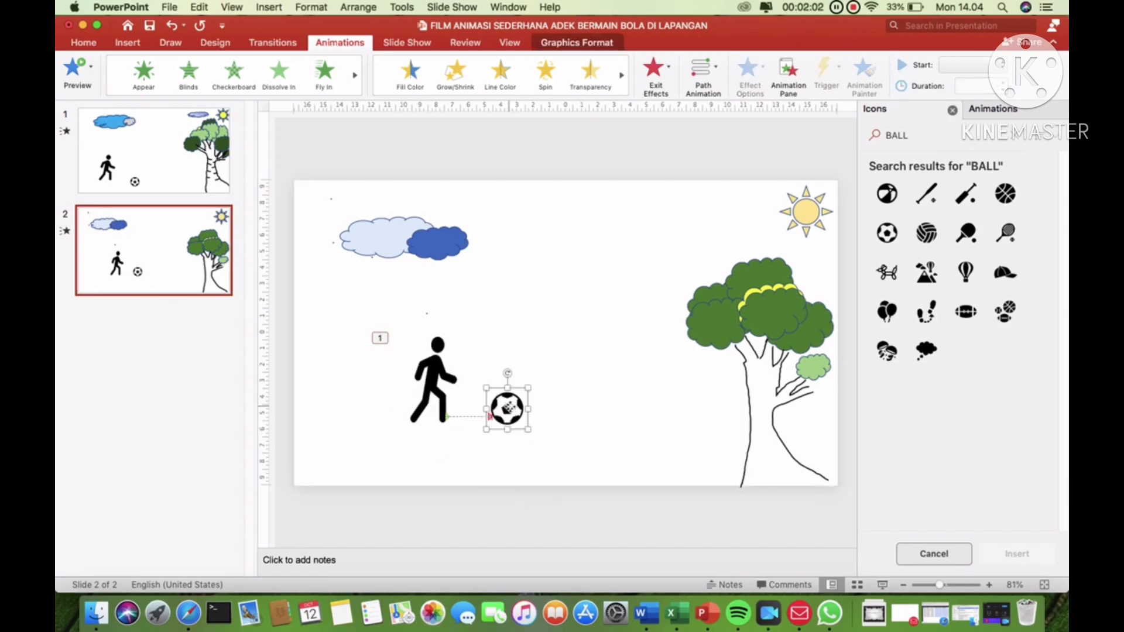
left_click_drag(508, 408, 523, 442)
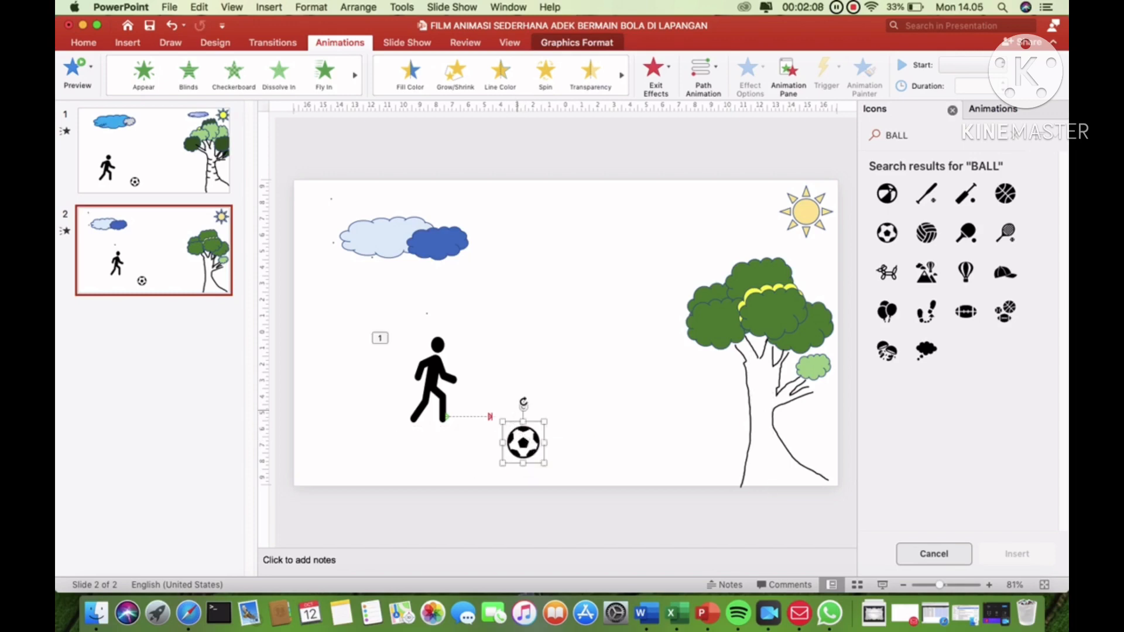
left_click(532, 391)
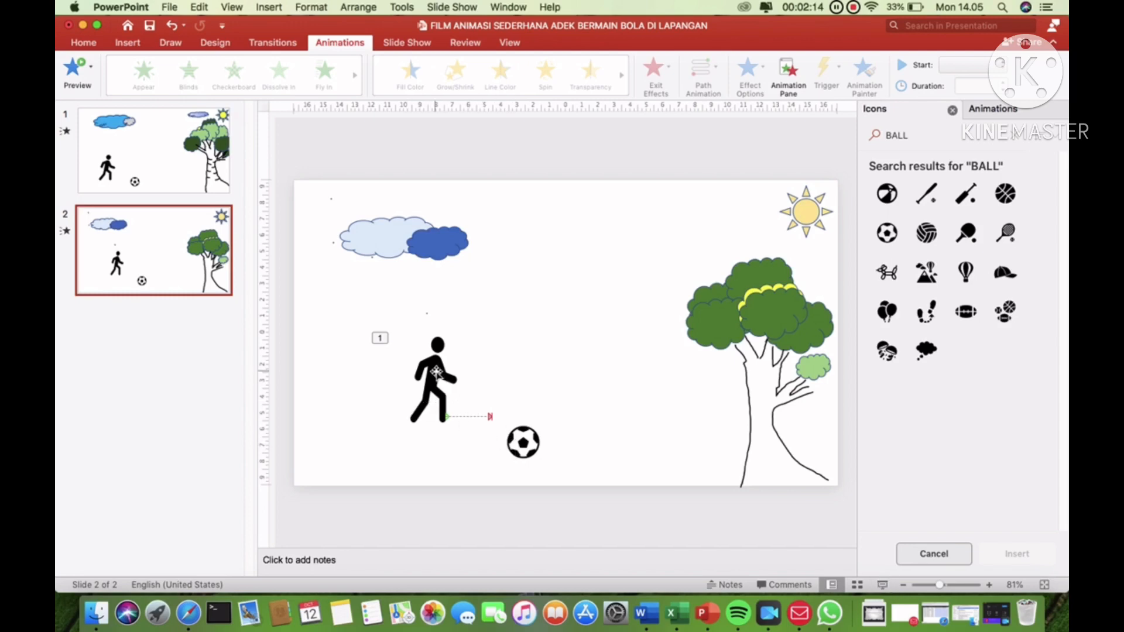
left_click(524, 449)
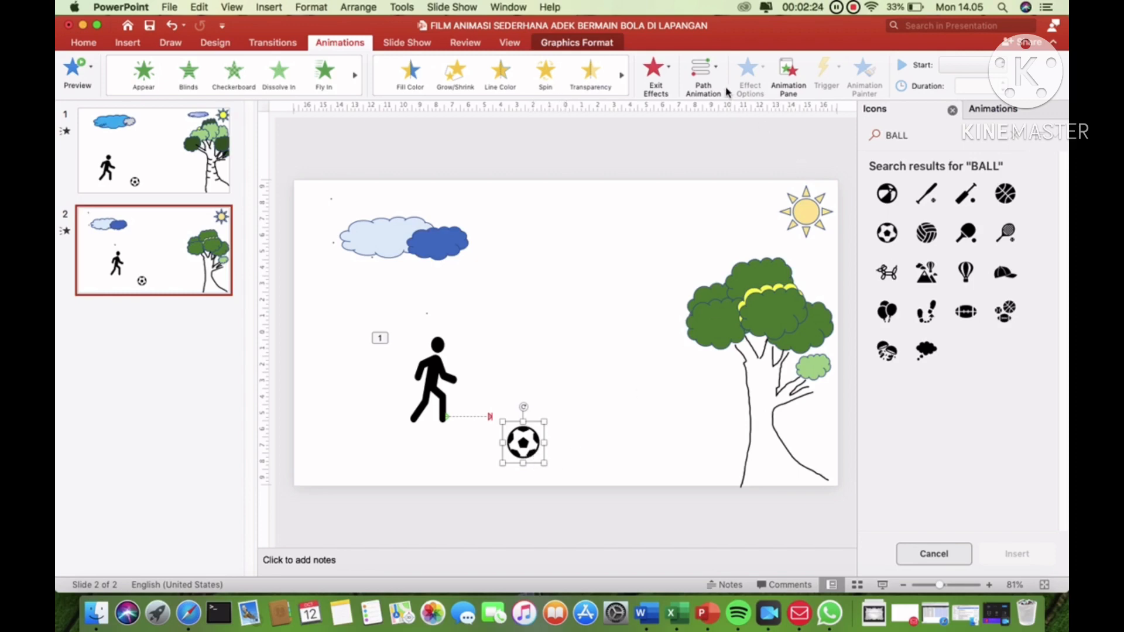
left_click(714, 75)
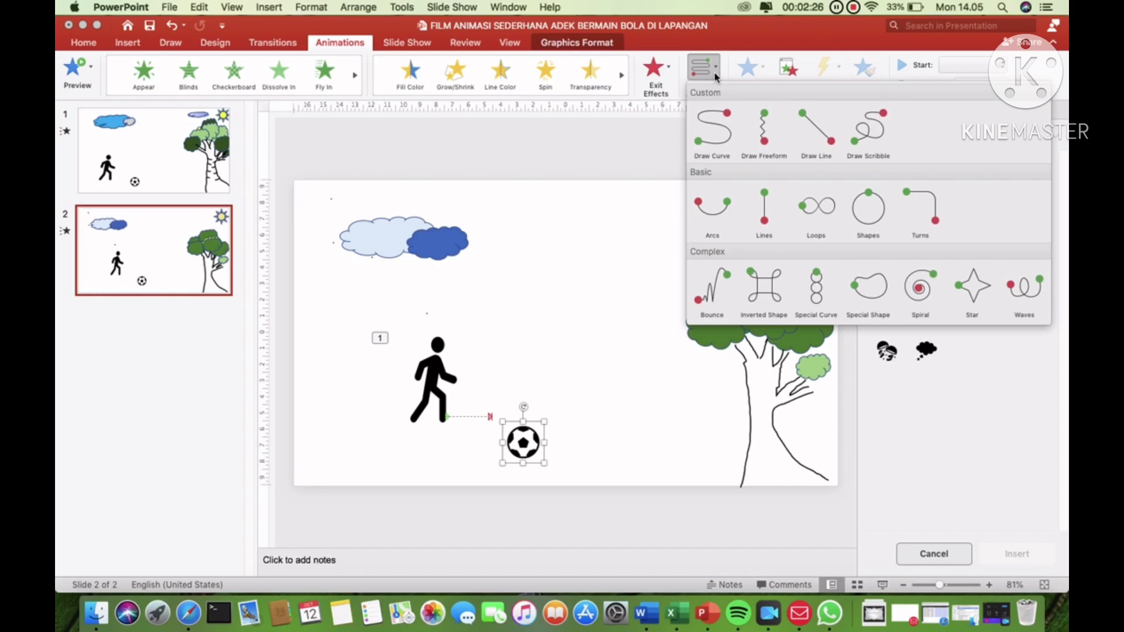
left_click(720, 218)
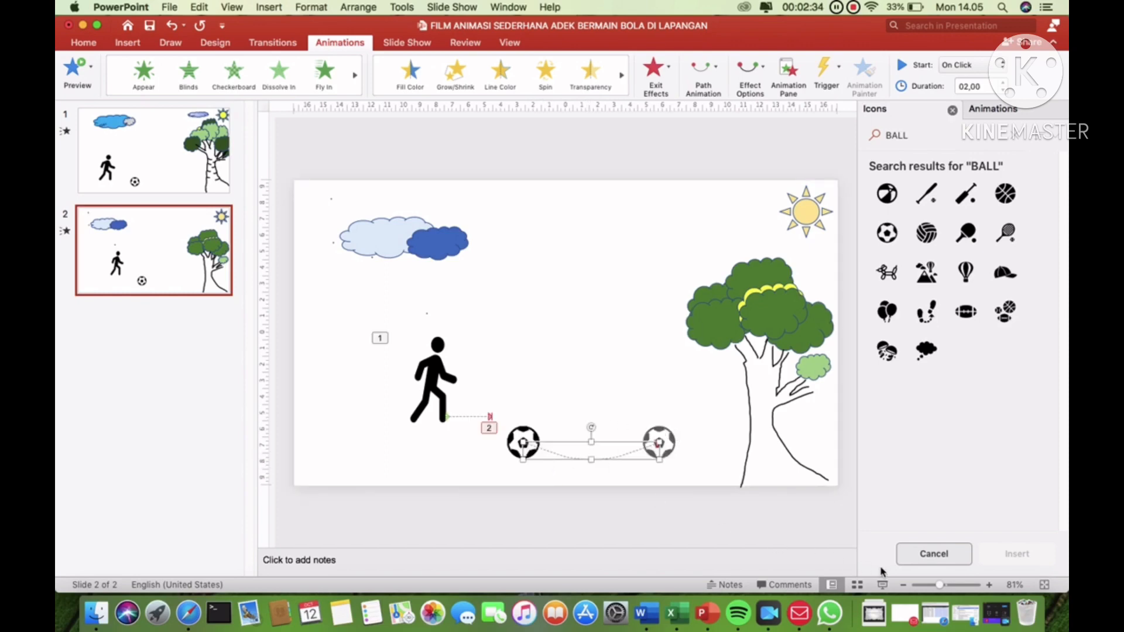
Step: Preview slide 2 as a slide show, and move the ball closer to the walking person's foot
left_click(883, 585)
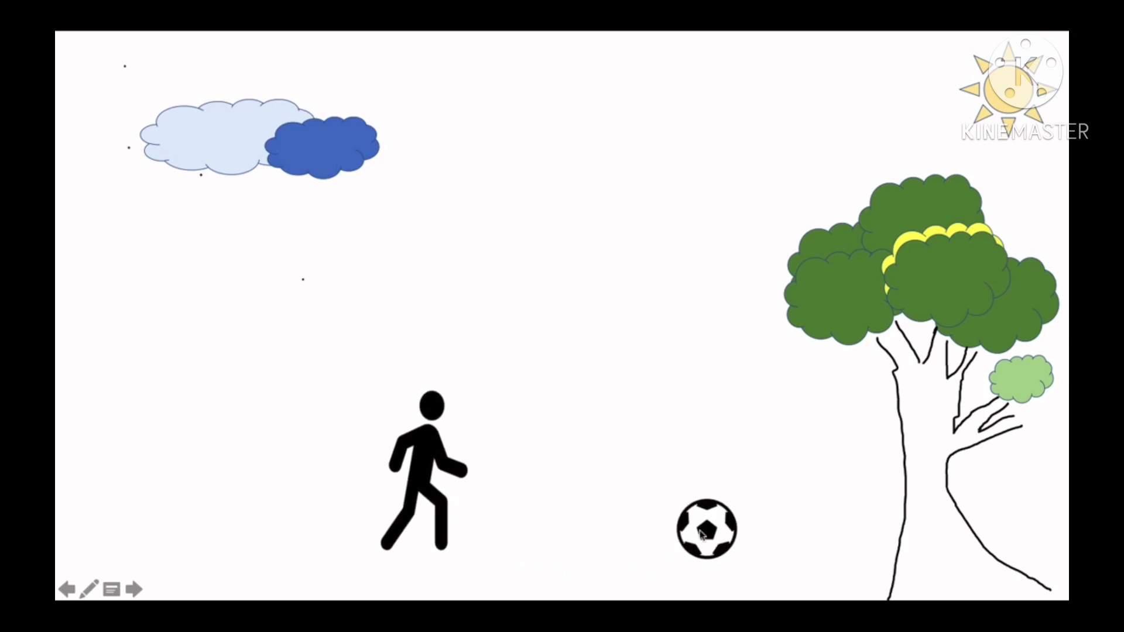
key("Escape")
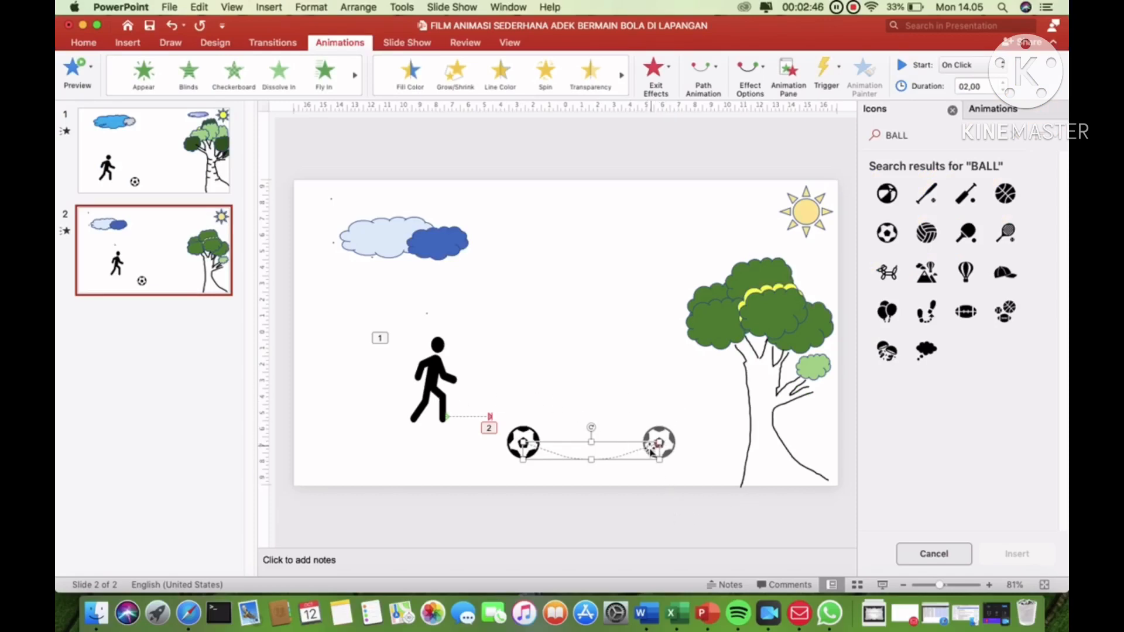
left_click(531, 441)
left_click_drag(530, 440, 510, 438)
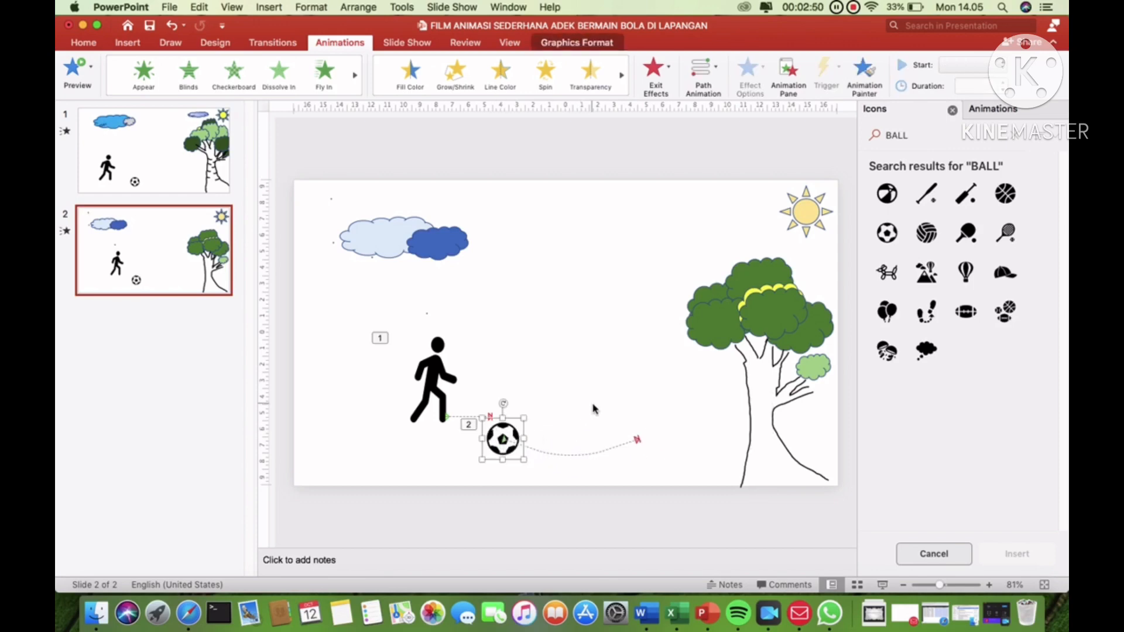
Step: Set the ball's arc animation to start After Previous, following the walking person's animation
left_click(799, 84)
left_click(780, 80)
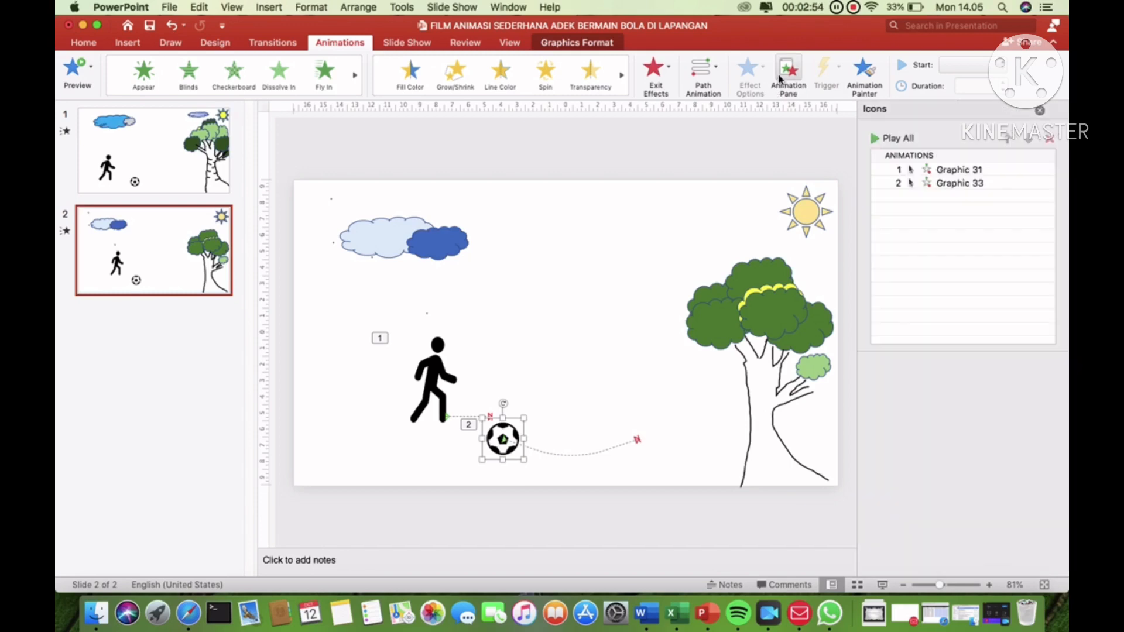
left_click(953, 184)
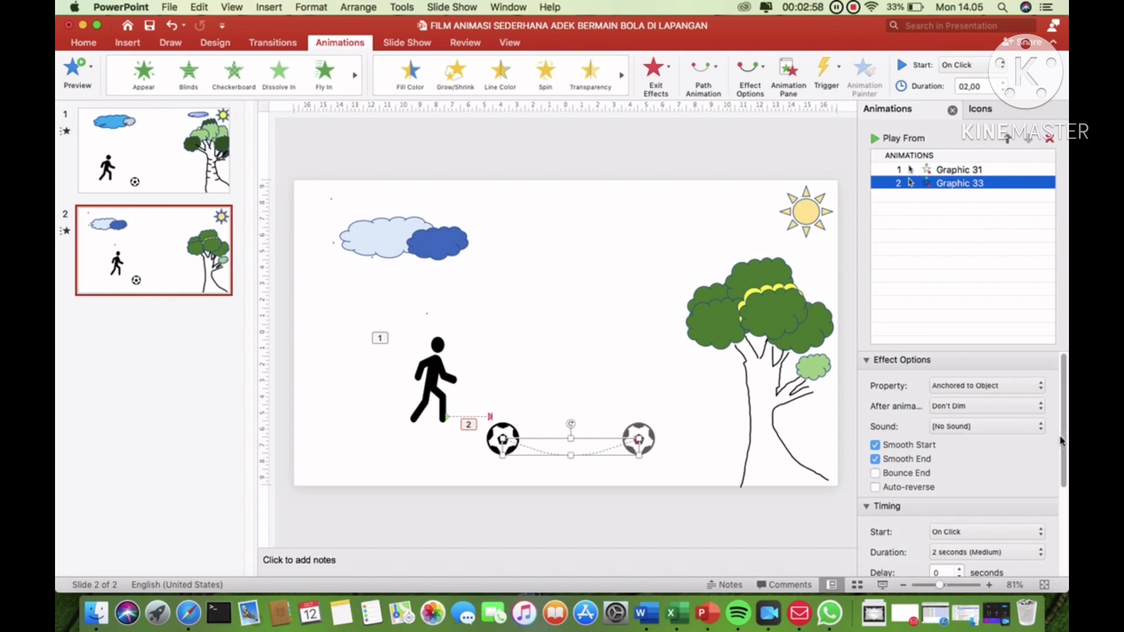
left_click(1024, 532)
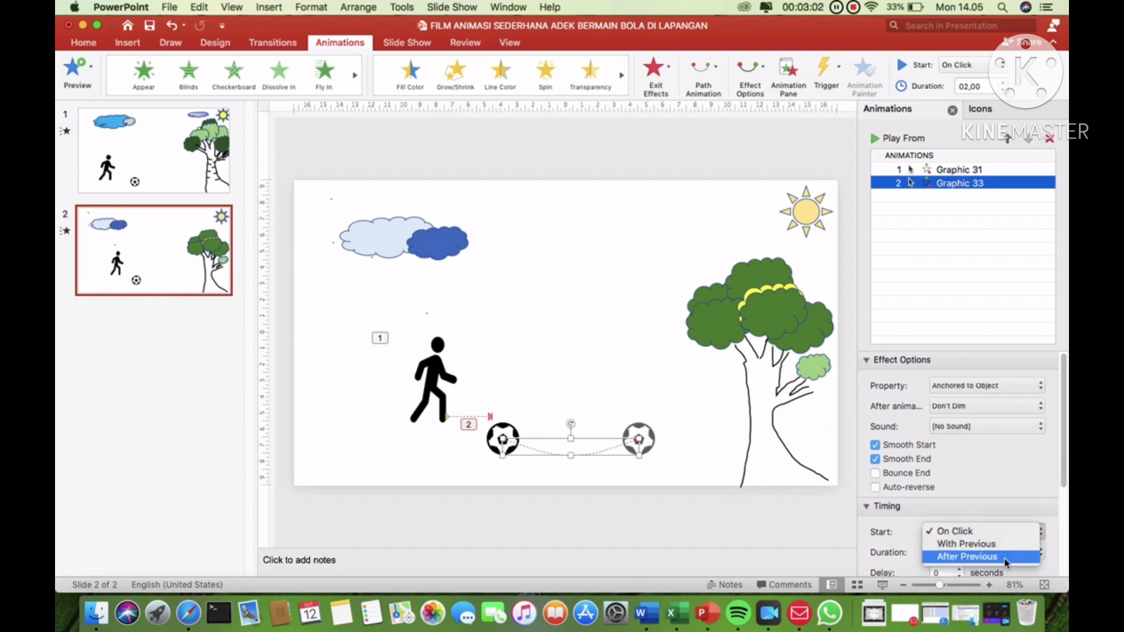
left_click(1005, 561)
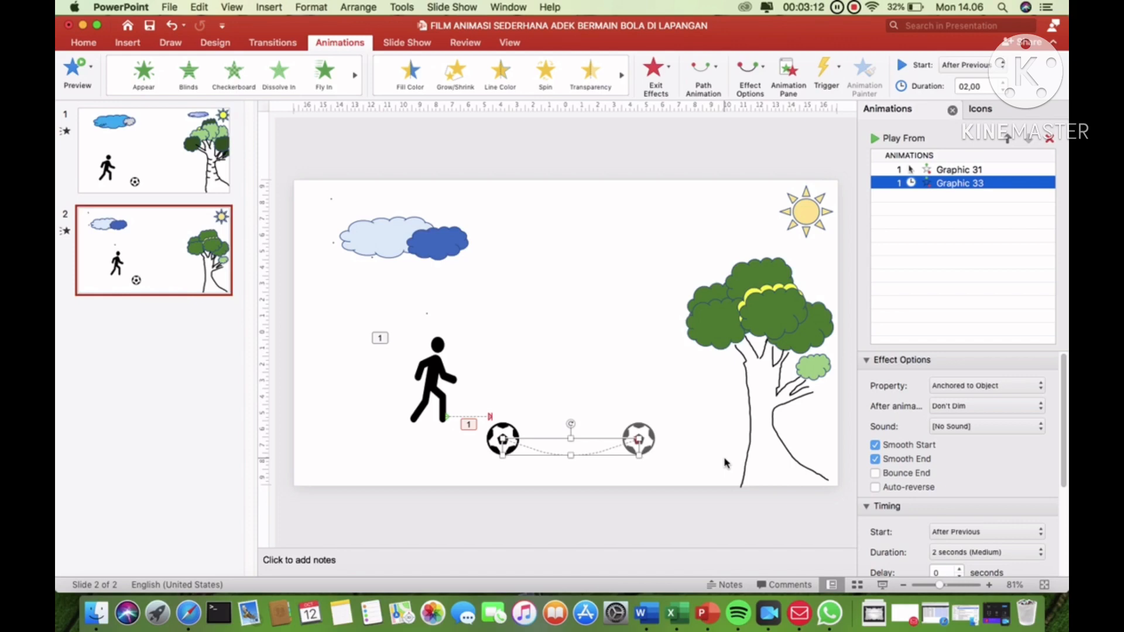
left_click(615, 333)
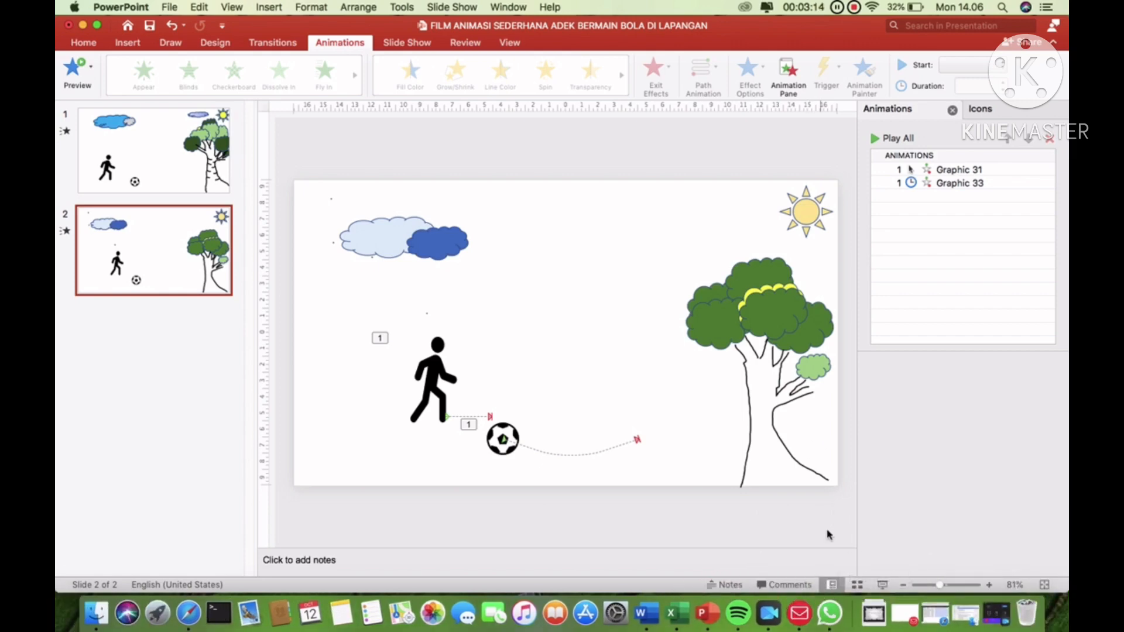
Step: Play slide 2 as a slide show to check the person and ball animations, and exit at the end
left_click(884, 585)
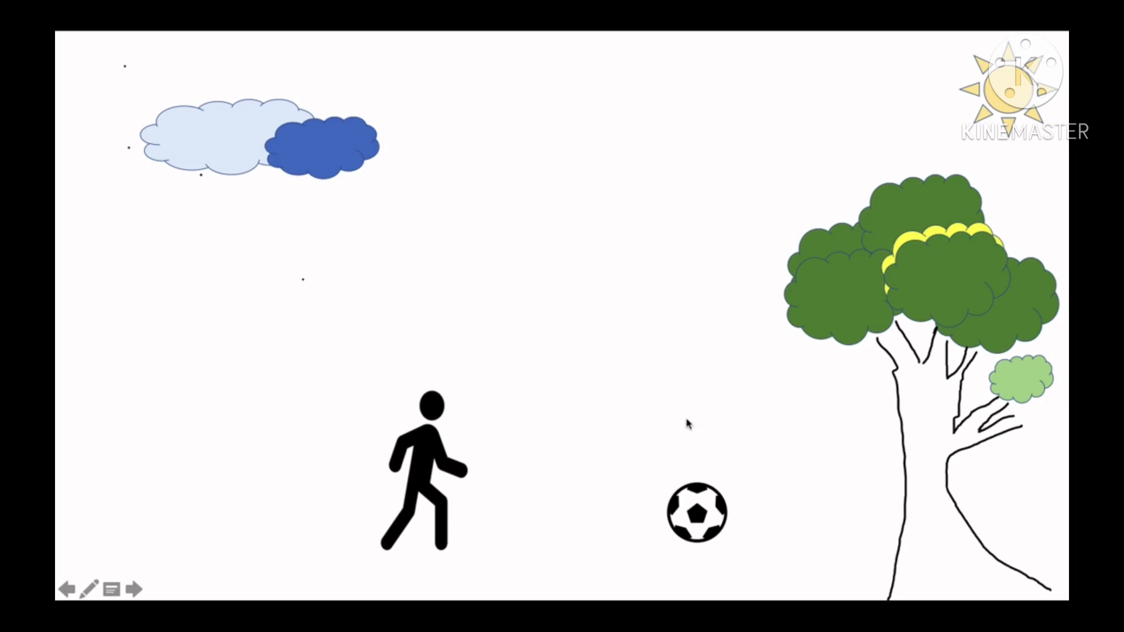
left_click(342, 156)
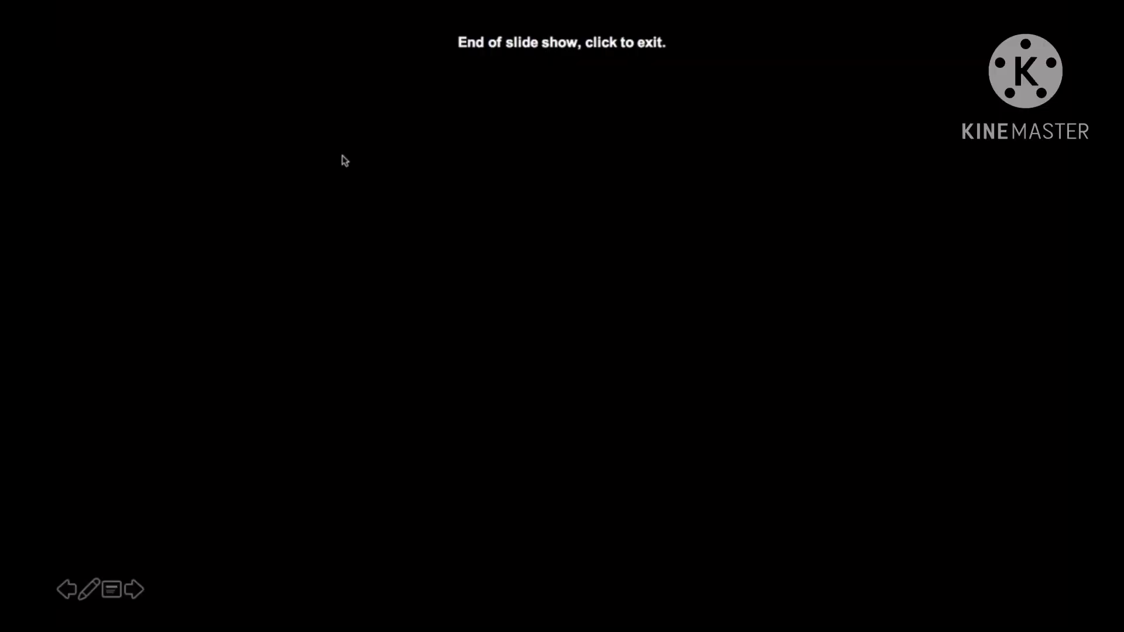
right_click(508, 327)
left_click(567, 495)
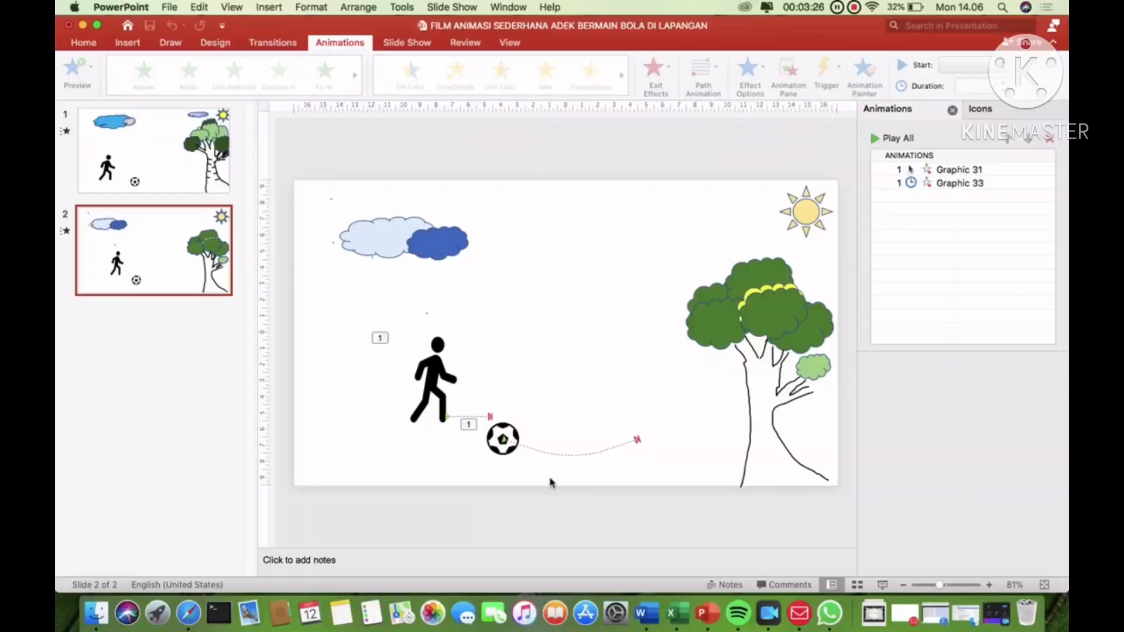
Step: Apply a Lines motion path to the light blue cloud and set its direction to Right
left_click(393, 244)
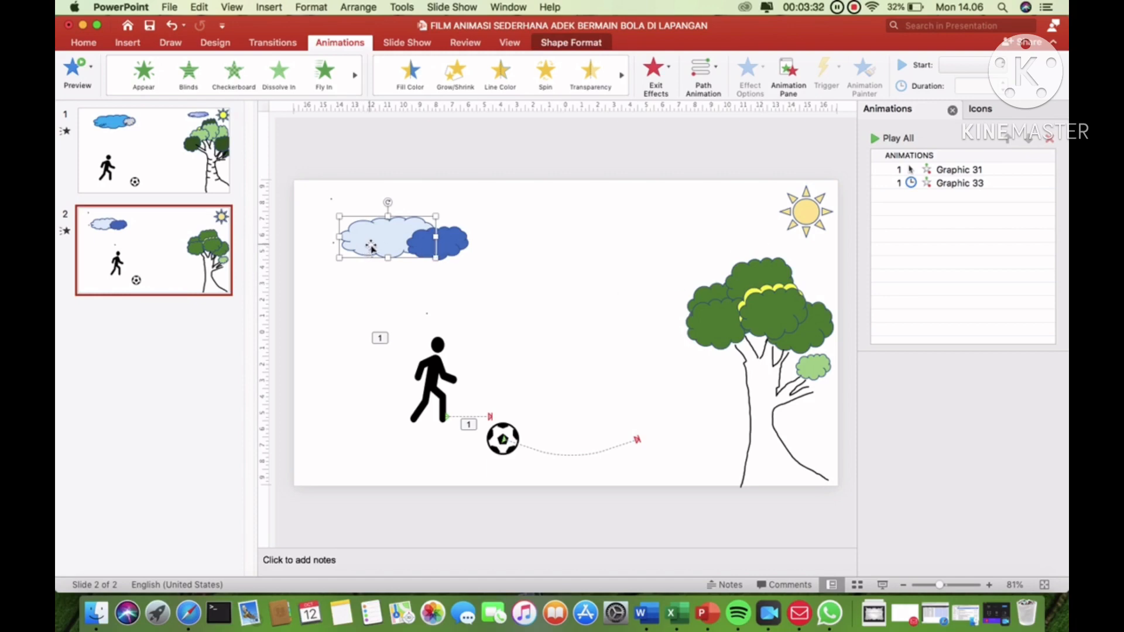
left_click(699, 70)
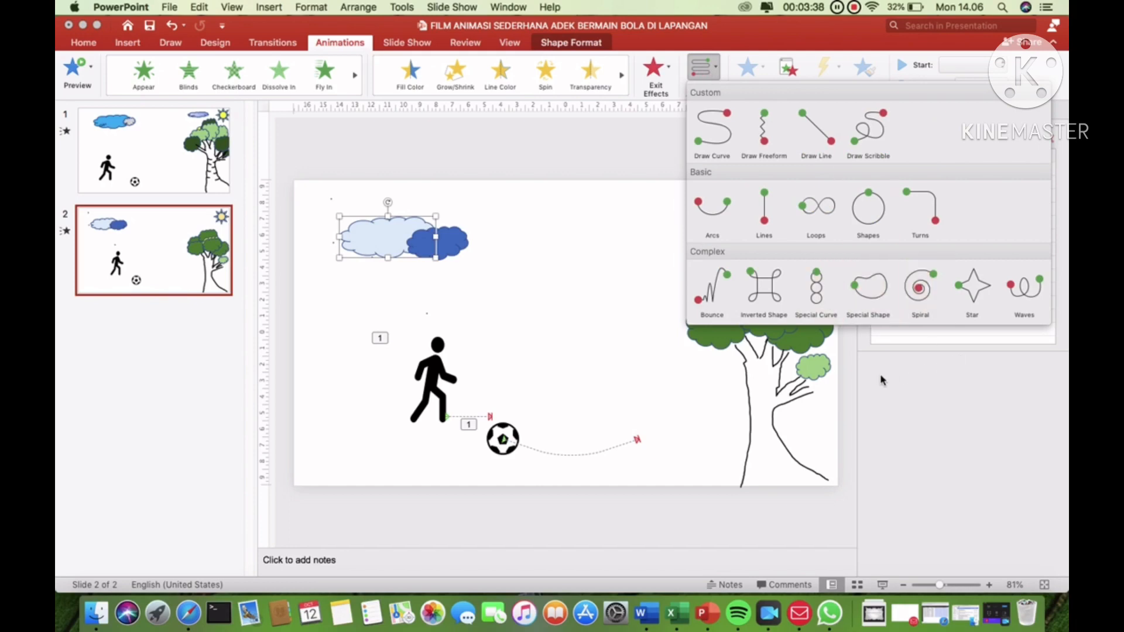
left_click(765, 211)
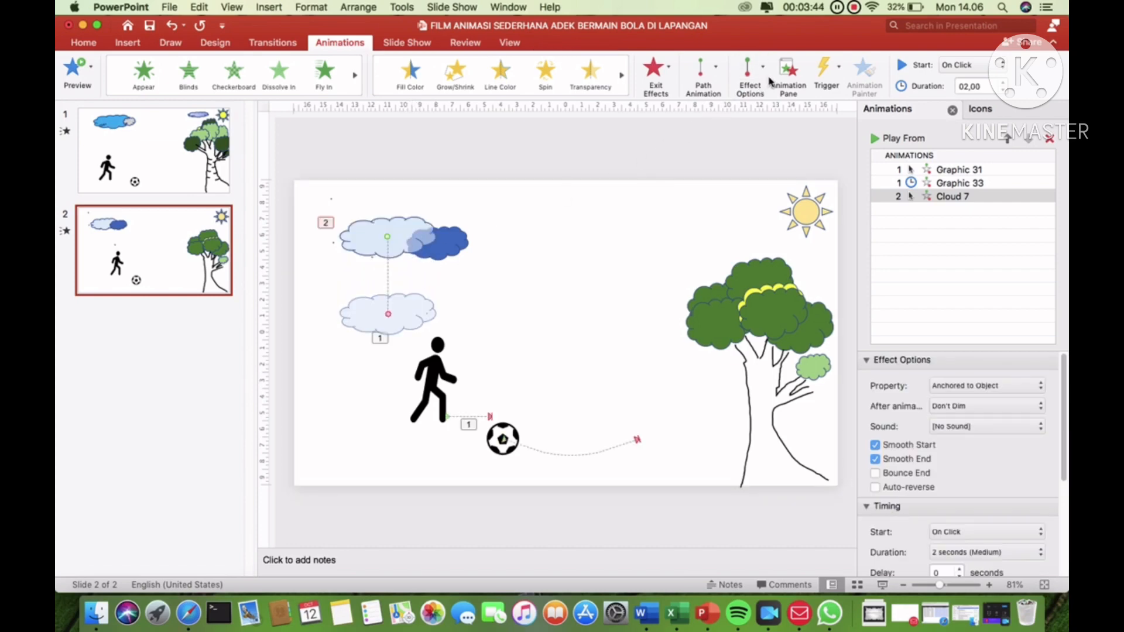
left_click(763, 70)
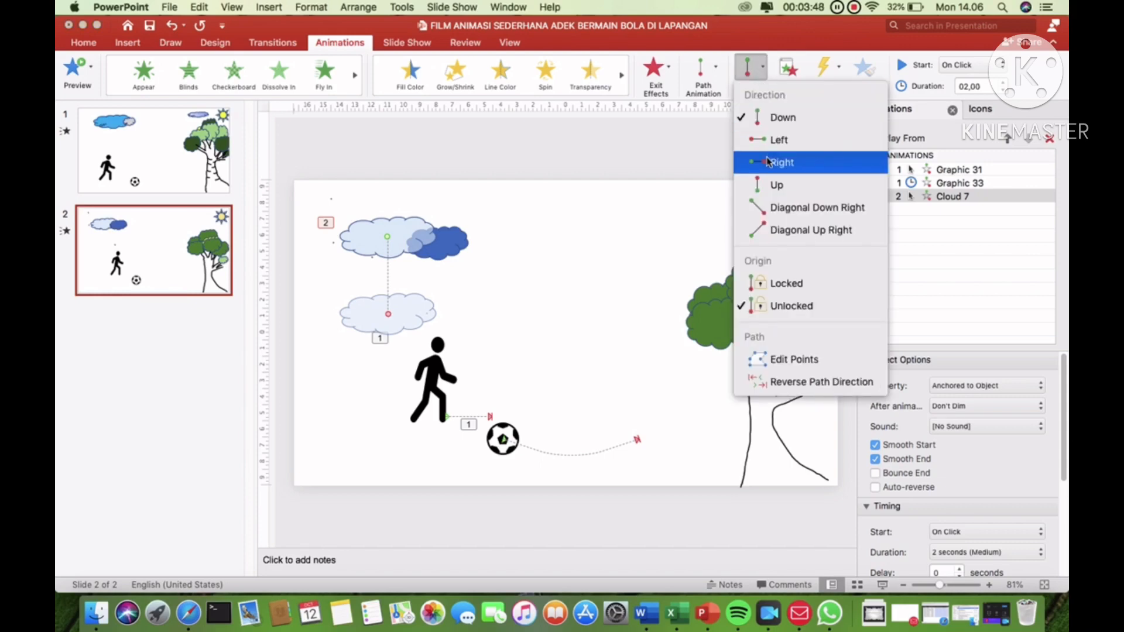
left_click(767, 162)
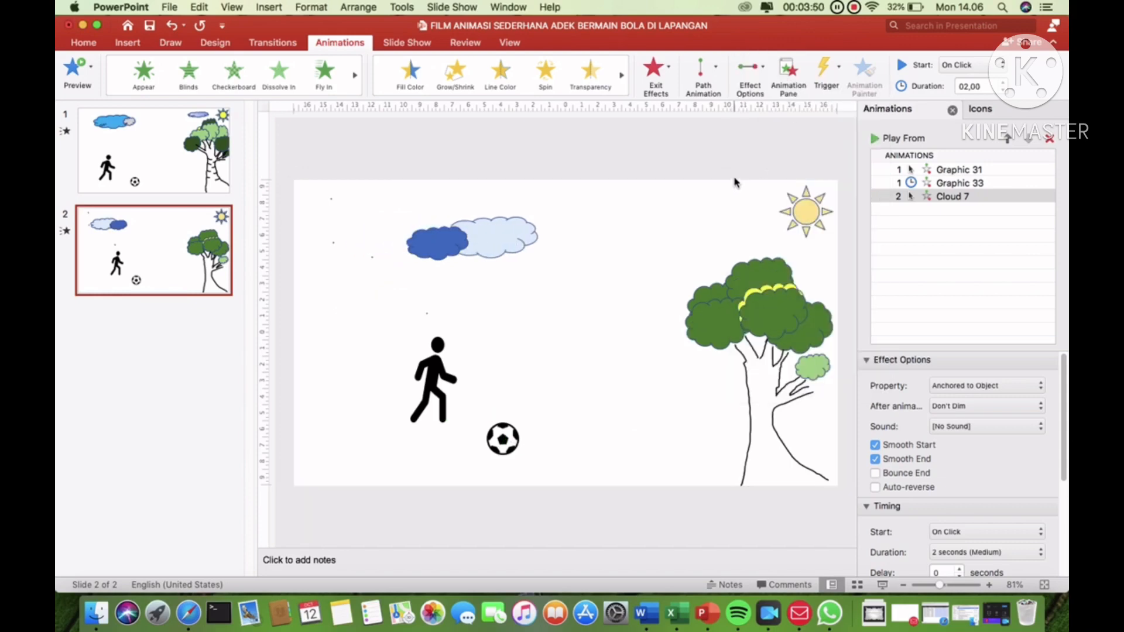
Step: Set the light blue cloud's motion path duration to 5 seconds (Very Slow)
left_click(1028, 556)
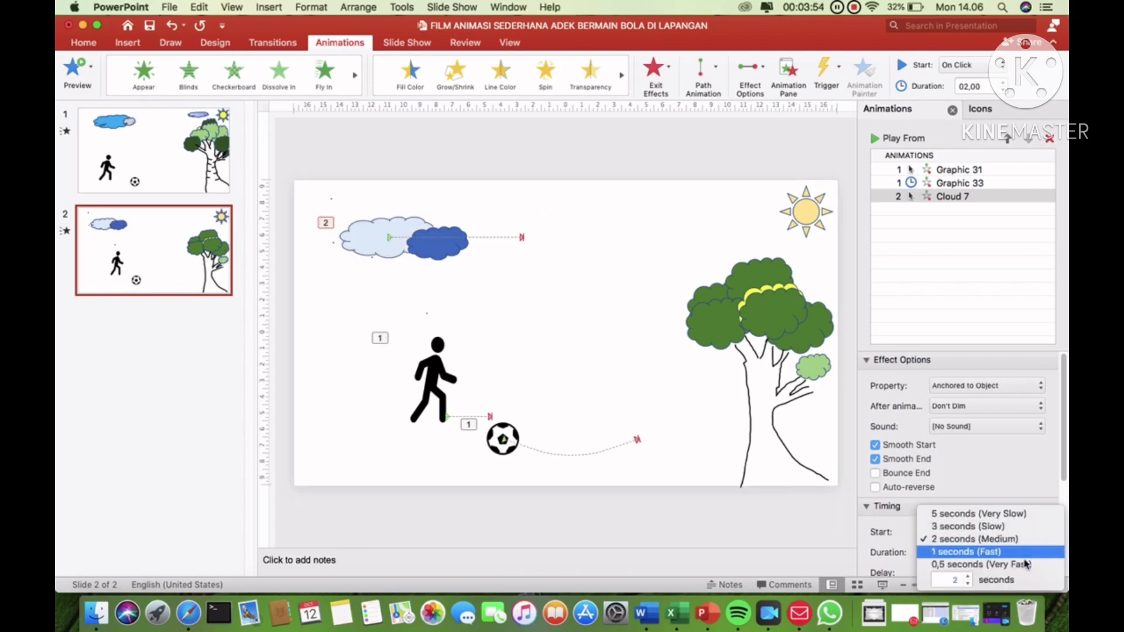
left_click(1026, 567)
left_click(1025, 553)
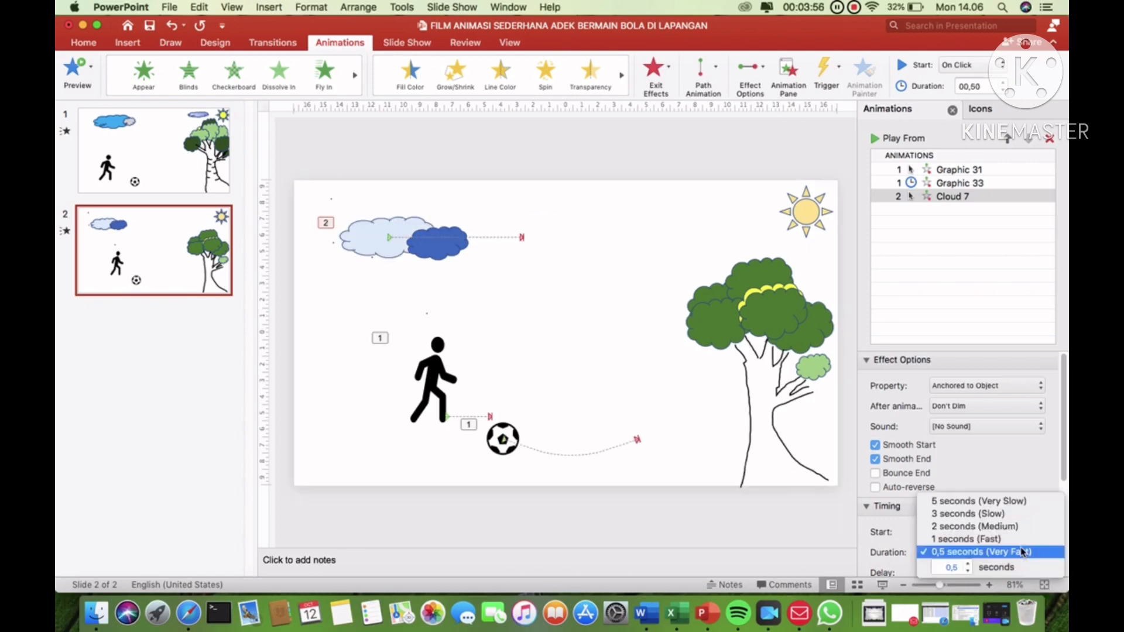
left_click(1023, 502)
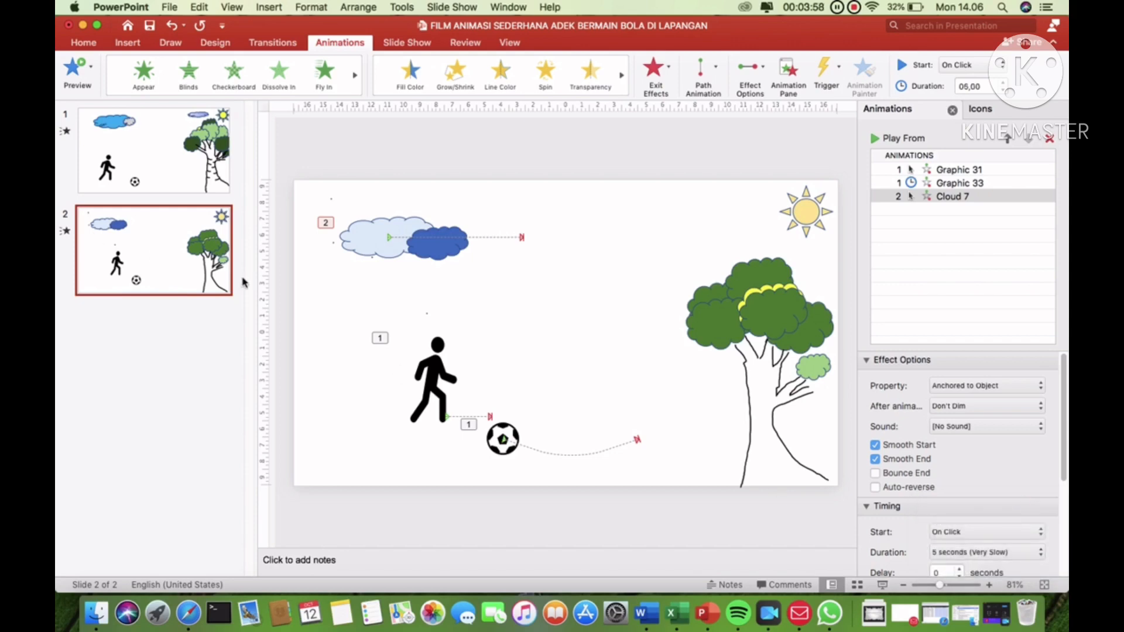
Step: Draw a nearly horizontal straight-line motion path for the dark blue cloud, running right and ending past the light blue cloud's path
left_click(434, 248)
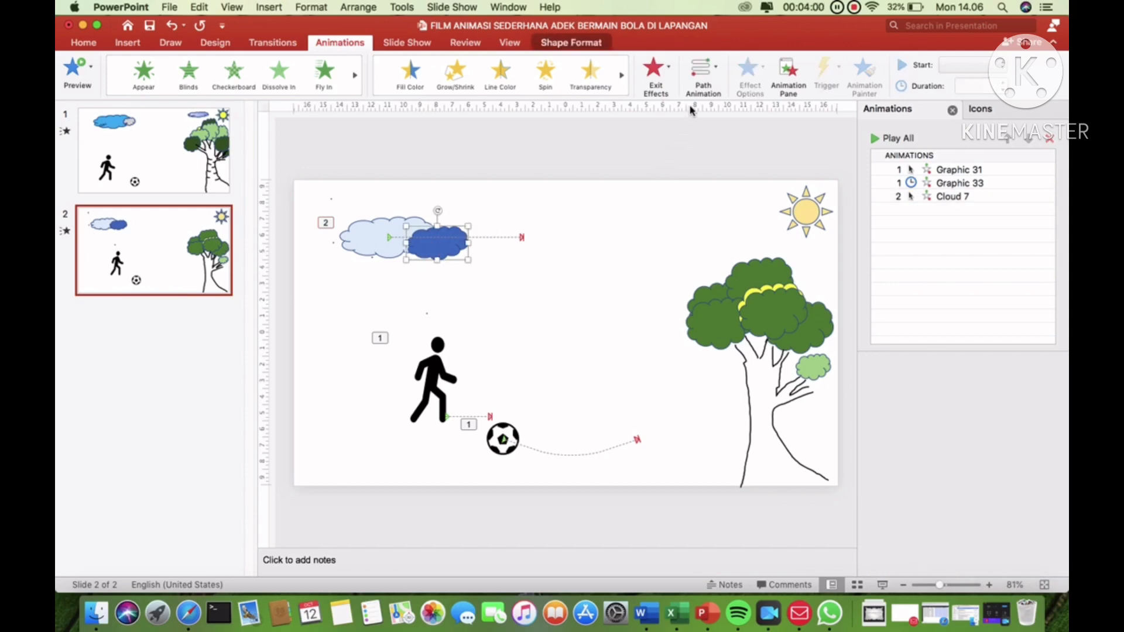
left_click(705, 79)
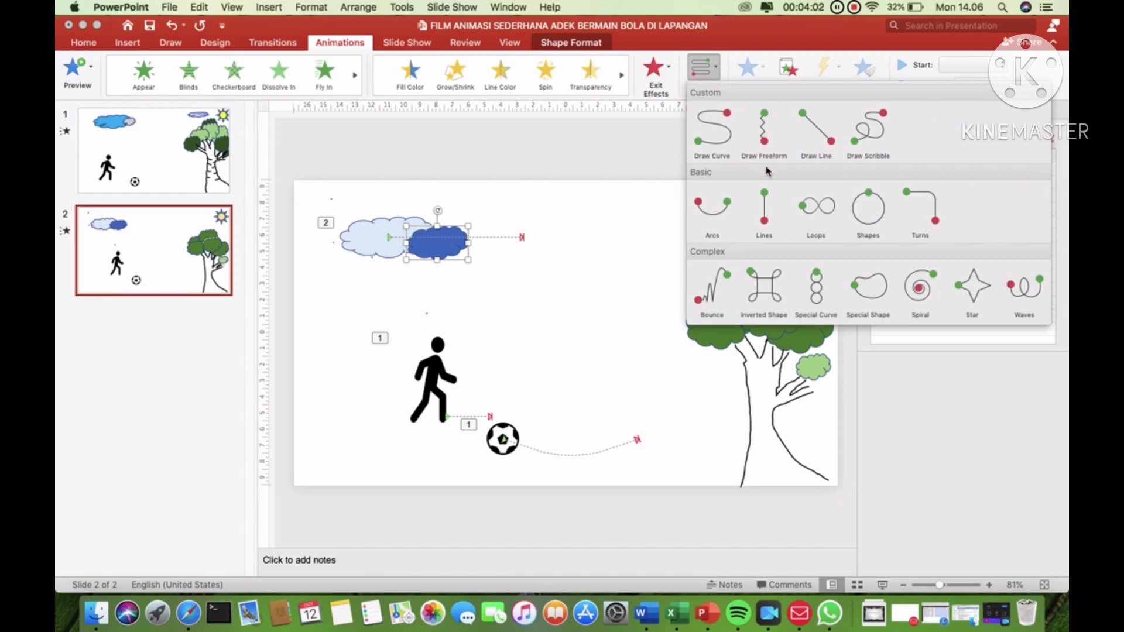
left_click(825, 139)
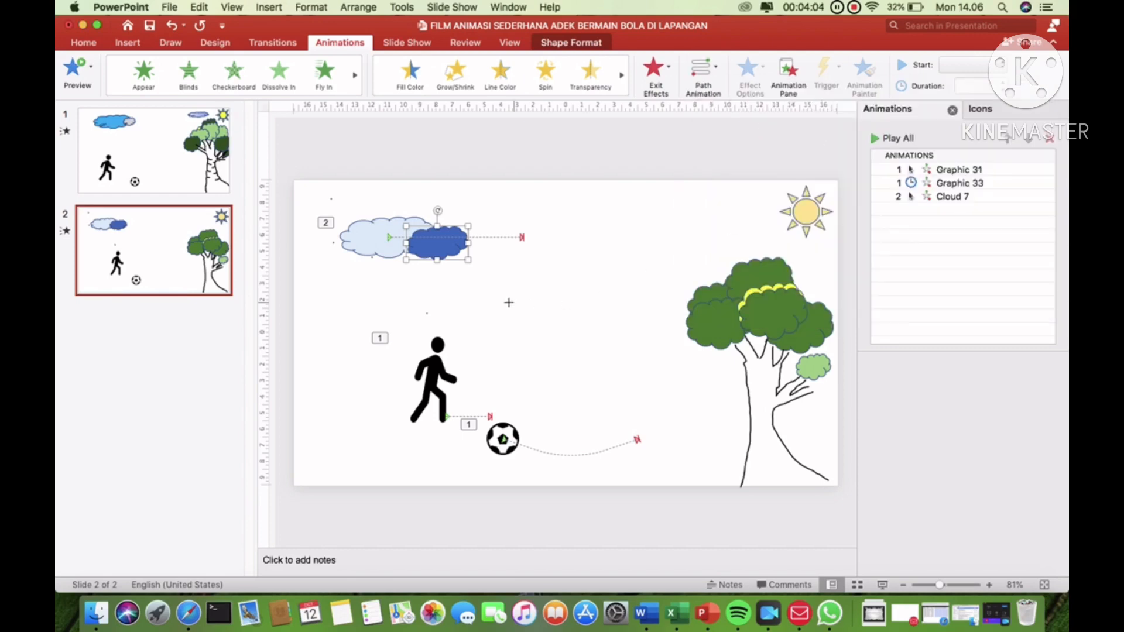
left_click_drag(450, 249, 619, 251)
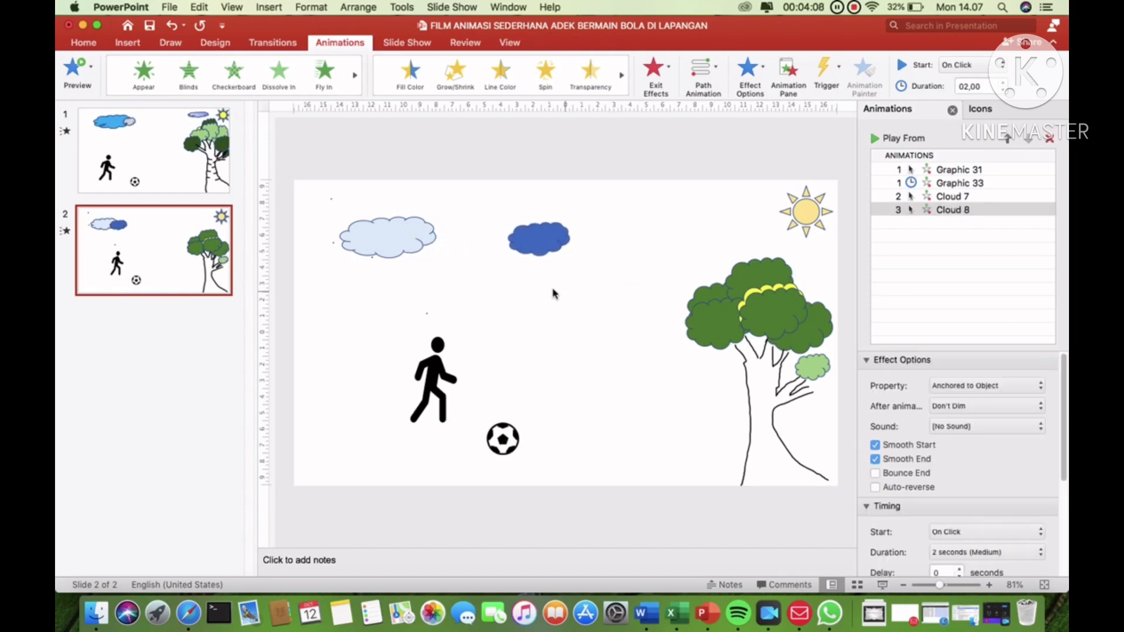
Step: Set the dark blue cloud's motion path duration to 5 seconds (Very Slow) and deselect the animation
scroll(960, 515, "down", 1)
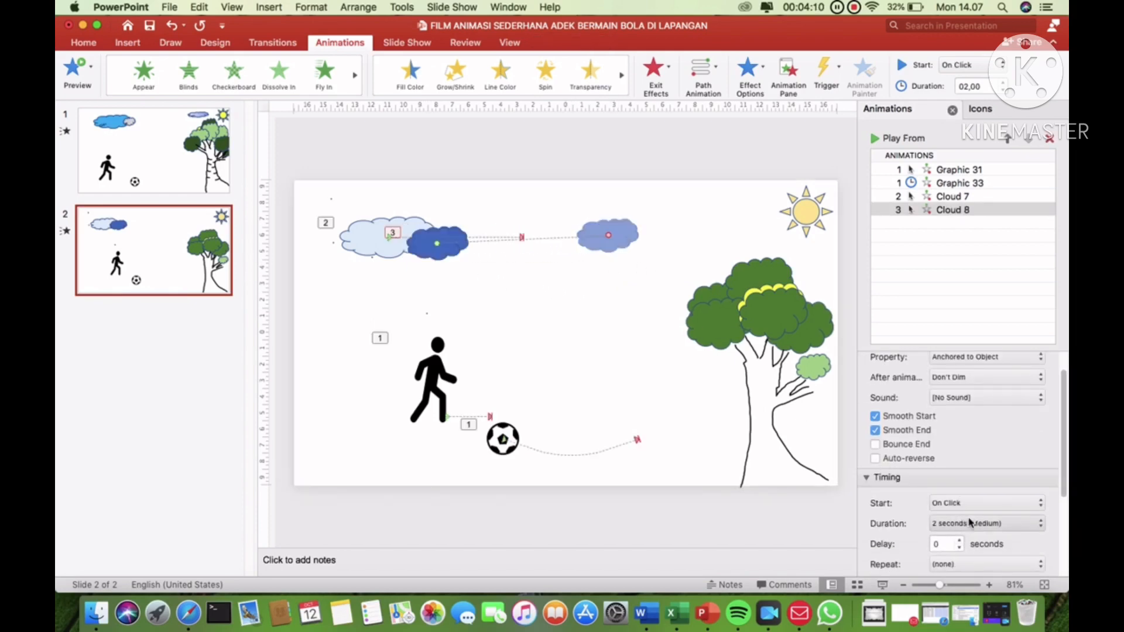
left_click(964, 523)
left_click(961, 497)
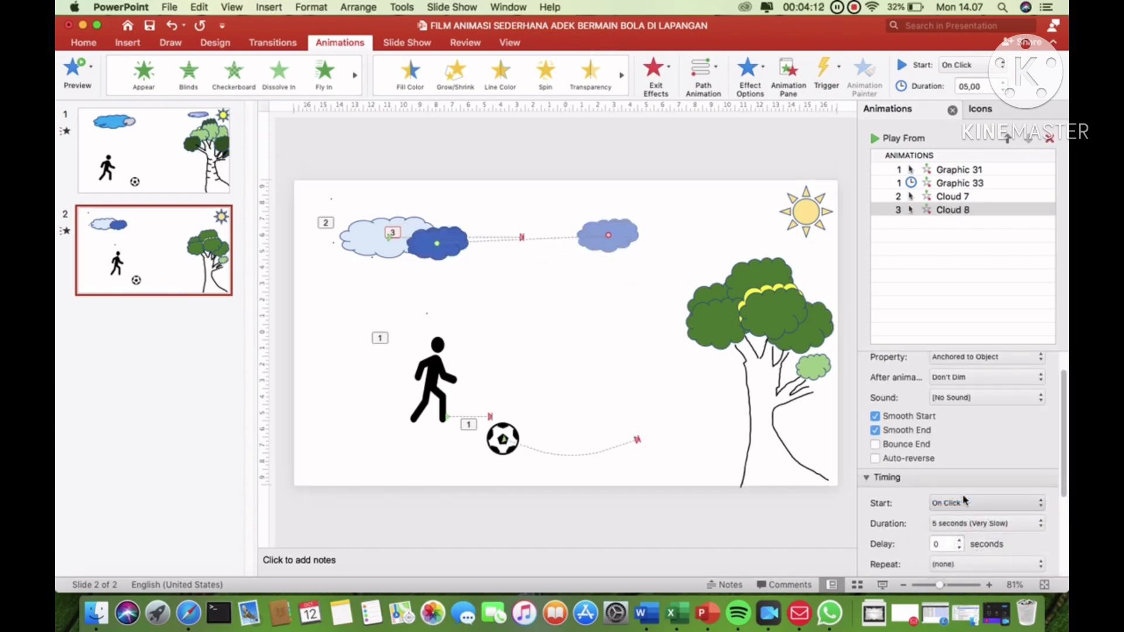
left_click(668, 471)
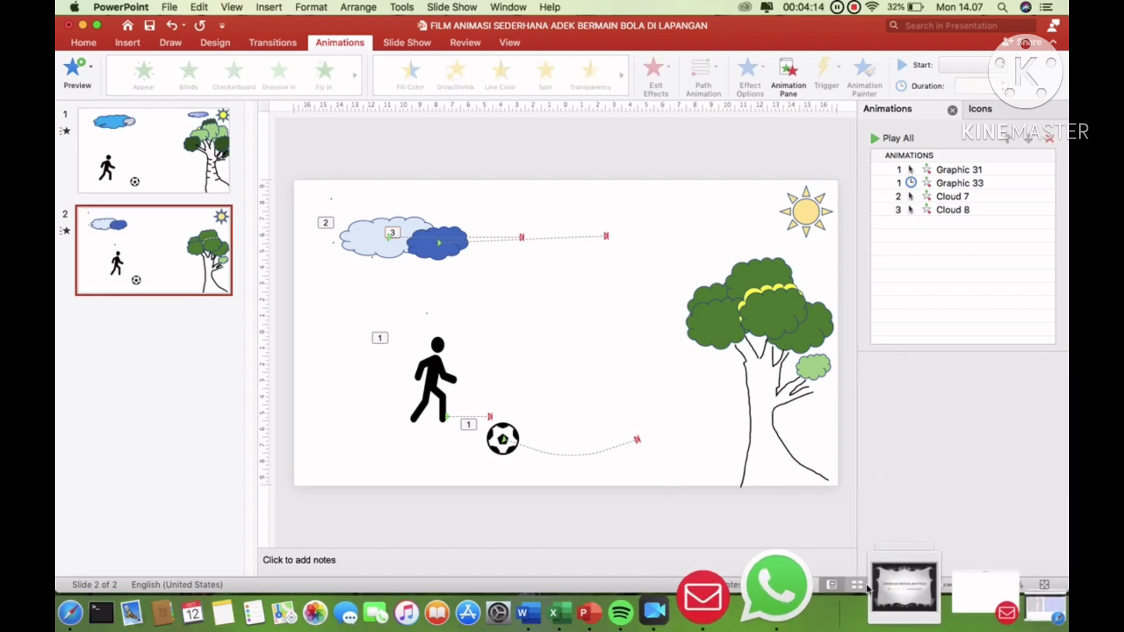
Step: Play slide 2 as a slide show to check the person, ball and cloud animations, and end the show
left_click(881, 586)
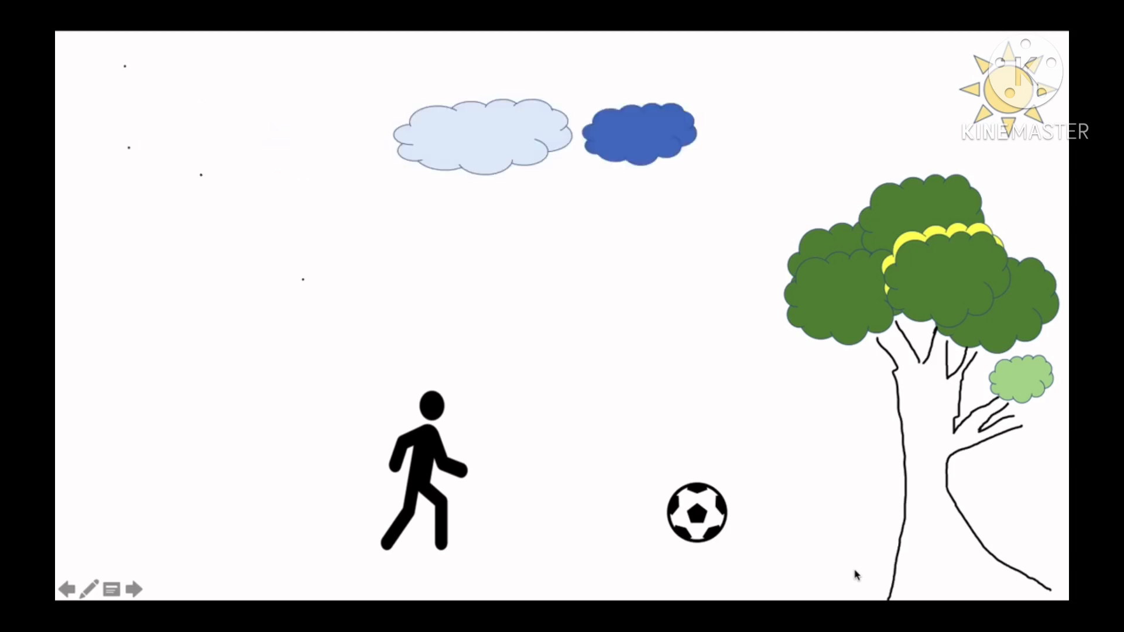
left_click(855, 574)
right_click(848, 562)
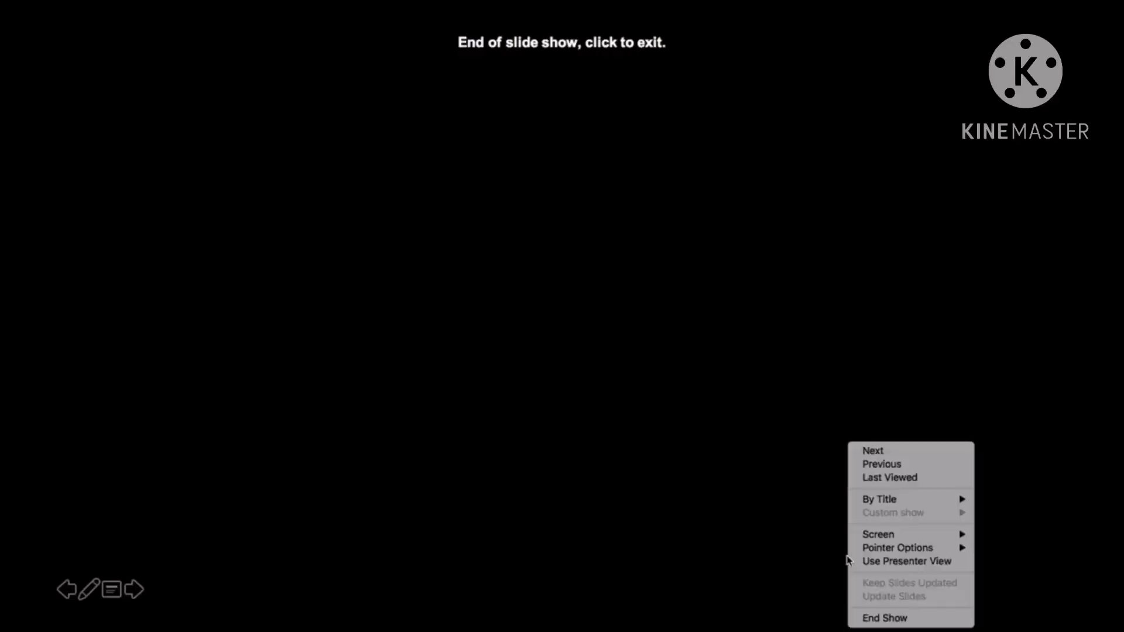
left_click(885, 618)
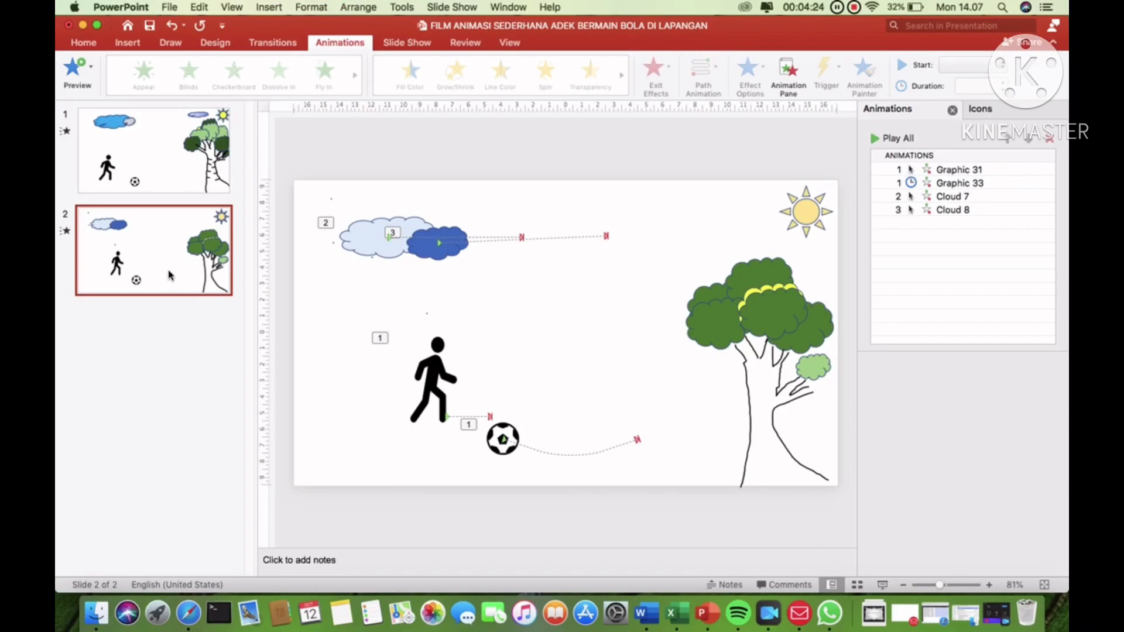